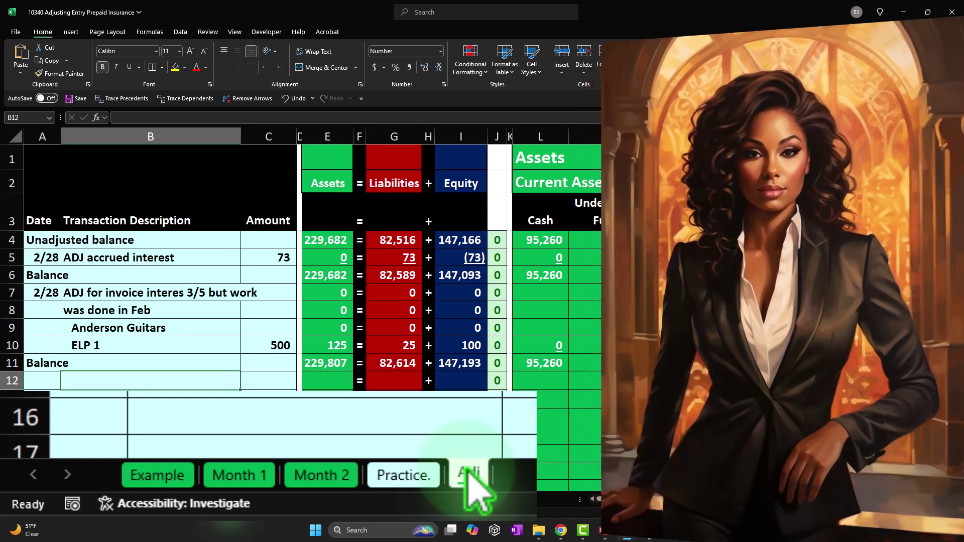
# Step: Examine the prepaid insurance adjustment calculation in rows 12 to 19 of the Example sheet
pyautogui.click(187, 478)
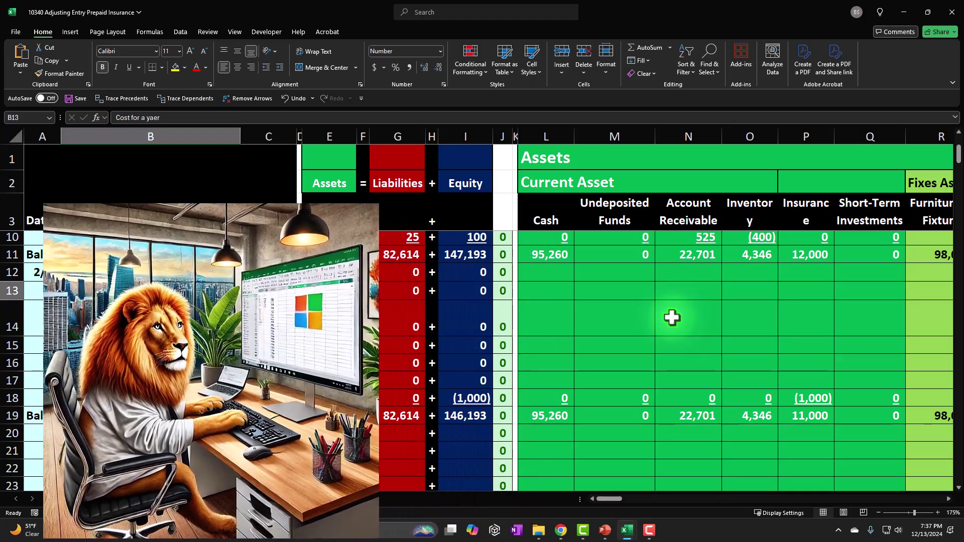
pyautogui.click(804, 206)
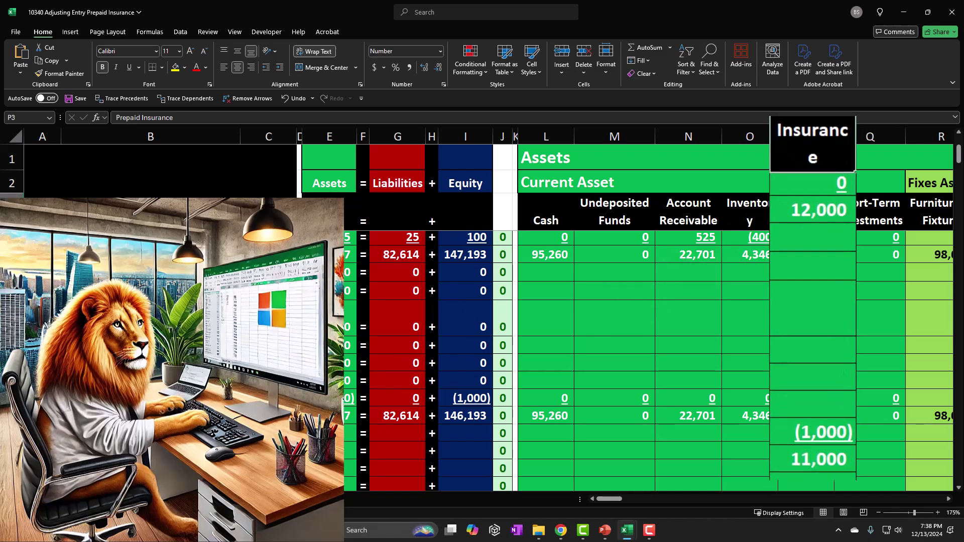
pyautogui.click(151, 482)
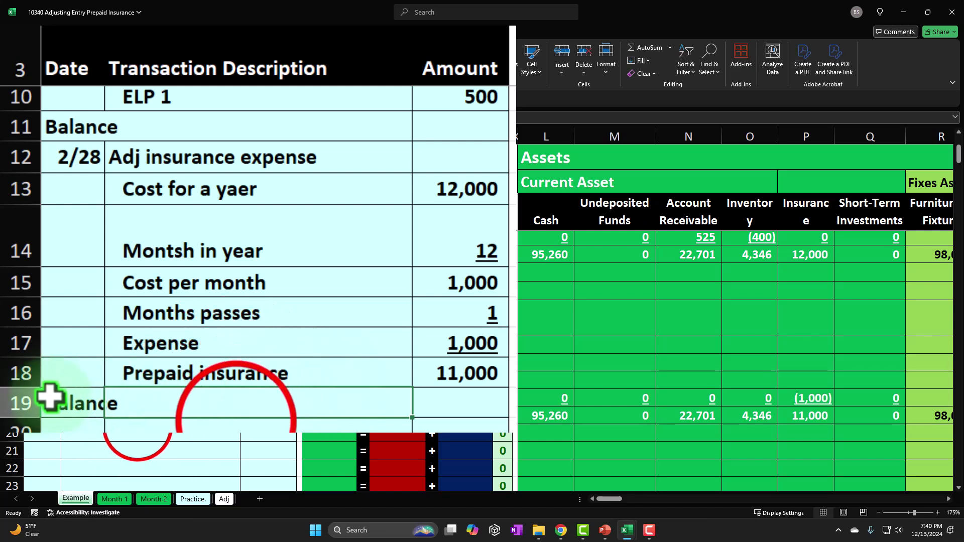
pyautogui.click(233, 421)
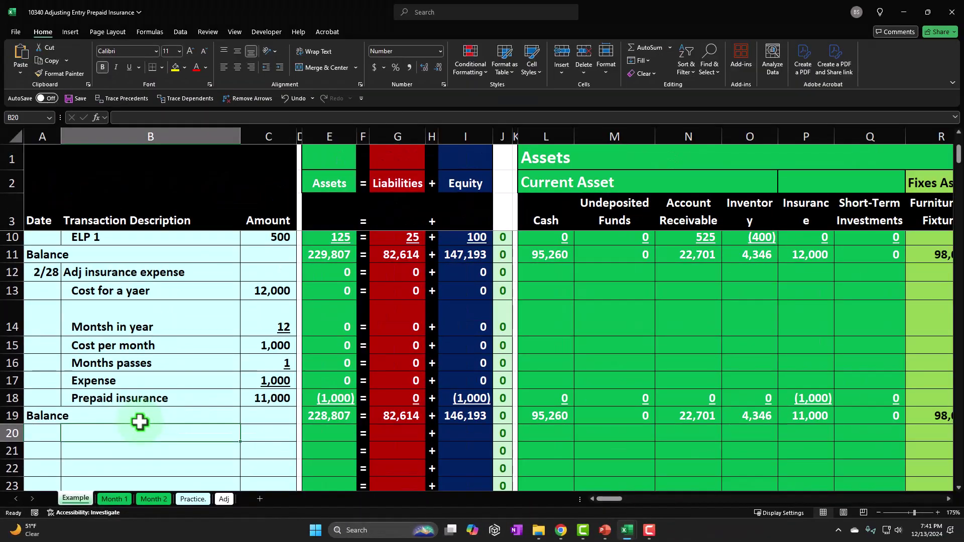
# Step: Examine how the example insurance adjustment in row 18 affects the prepaid insurance asset and the insurance expense in the income statement section
pyautogui.click(742, 490)
pyautogui.moveTo(600, 499); pyautogui.dragTo(621, 499)
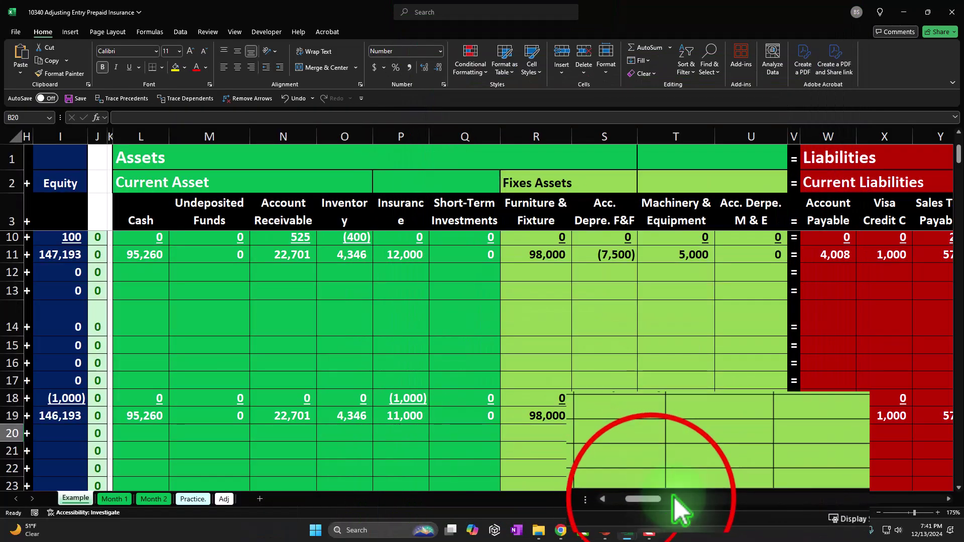
pyautogui.hscroll(10, 676, 501)
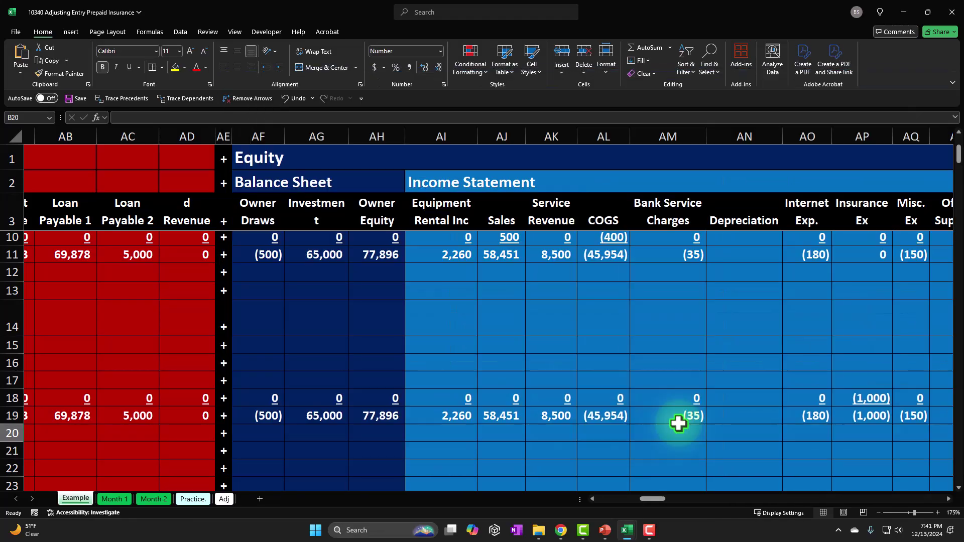
pyautogui.moveTo(658, 499); pyautogui.dragTo(649, 500)
pyautogui.moveTo(708, 502); pyautogui.dragTo(655, 500)
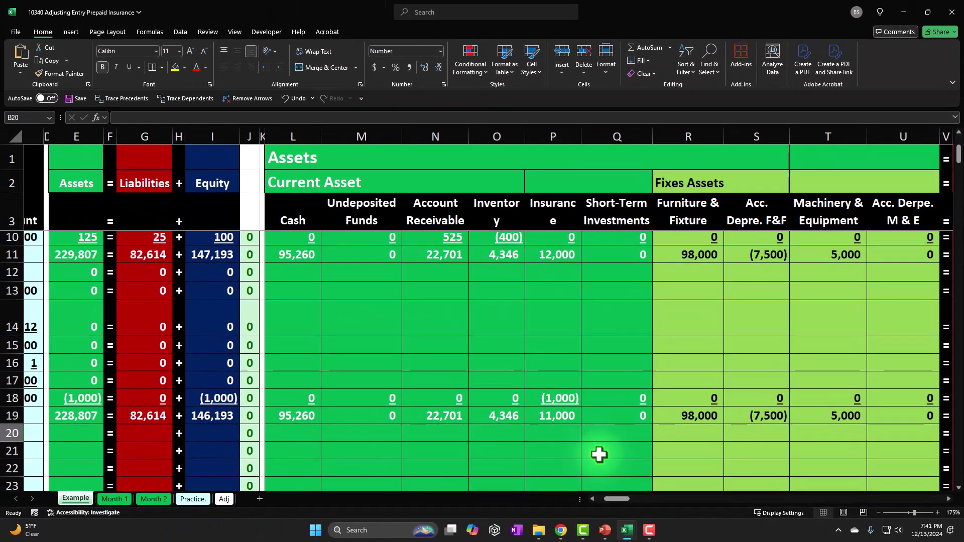
pyautogui.click(618, 499)
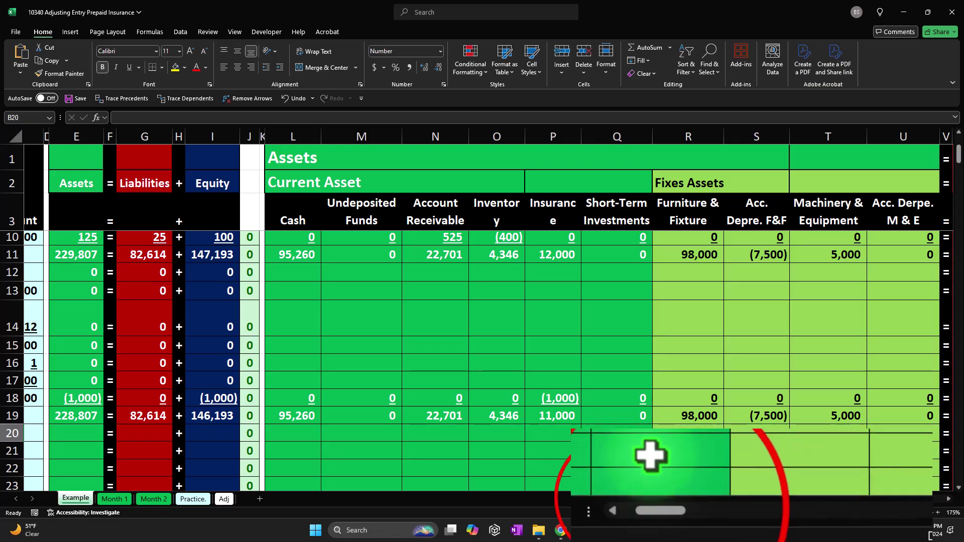
pyautogui.moveTo(618, 499); pyautogui.dragTo(610, 498)
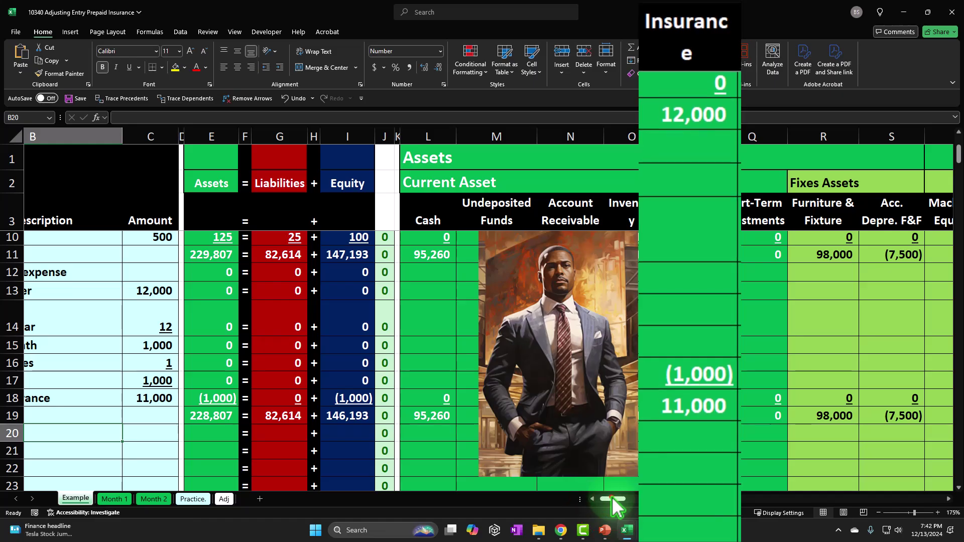
pyautogui.moveTo(611, 498); pyautogui.dragTo(599, 500)
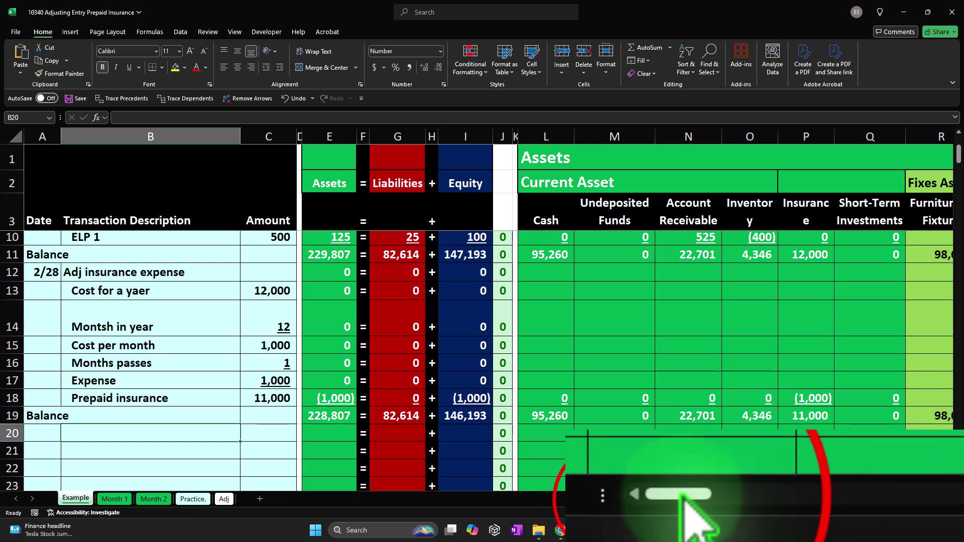
pyautogui.moveTo(602, 499); pyautogui.dragTo(617, 499)
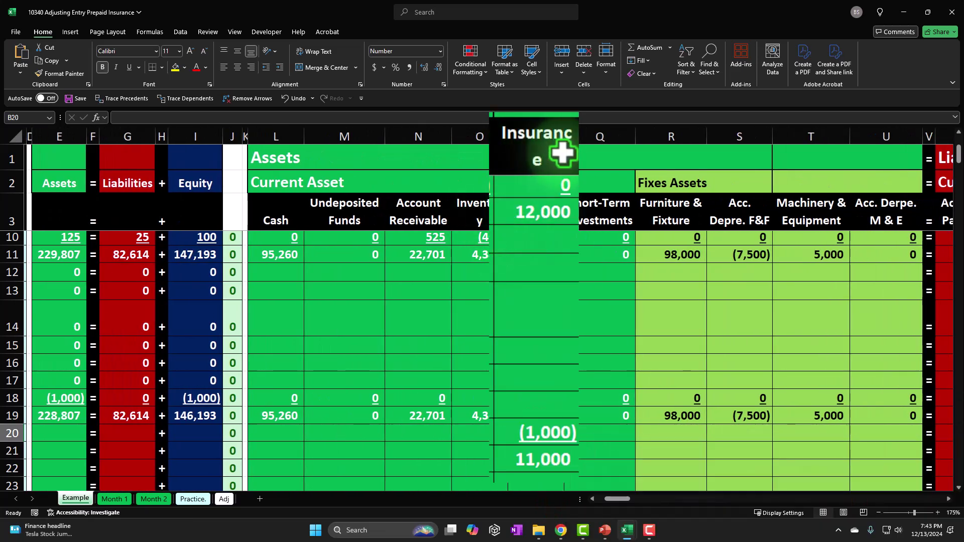
pyautogui.moveTo(617, 499); pyautogui.dragTo(748, 498)
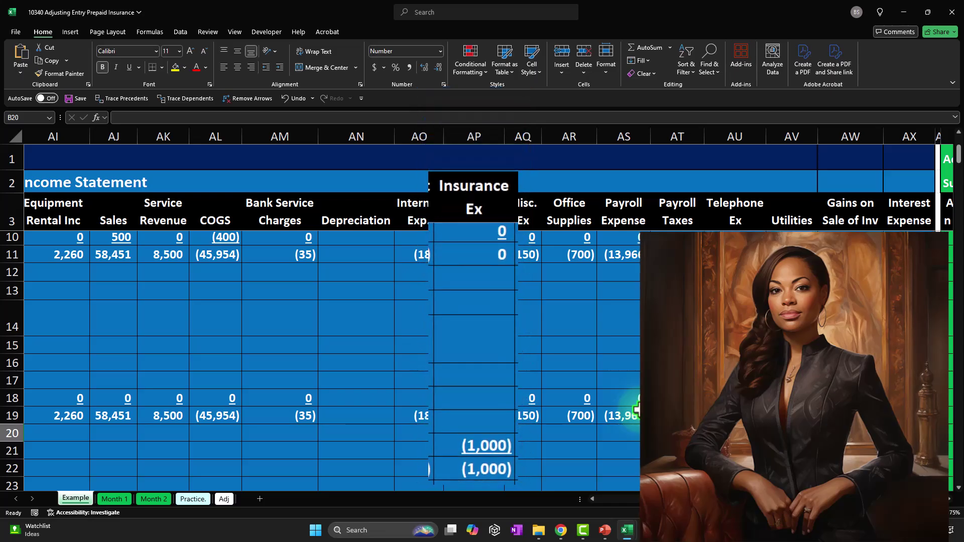
pyautogui.hscroll(-10, 331, 312)
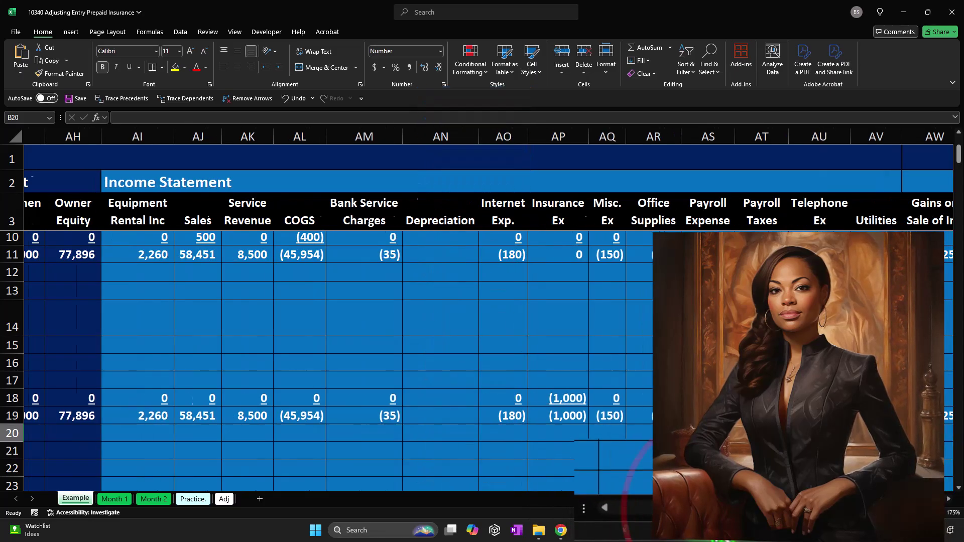
pyautogui.hscroll(-1, 648, 534)
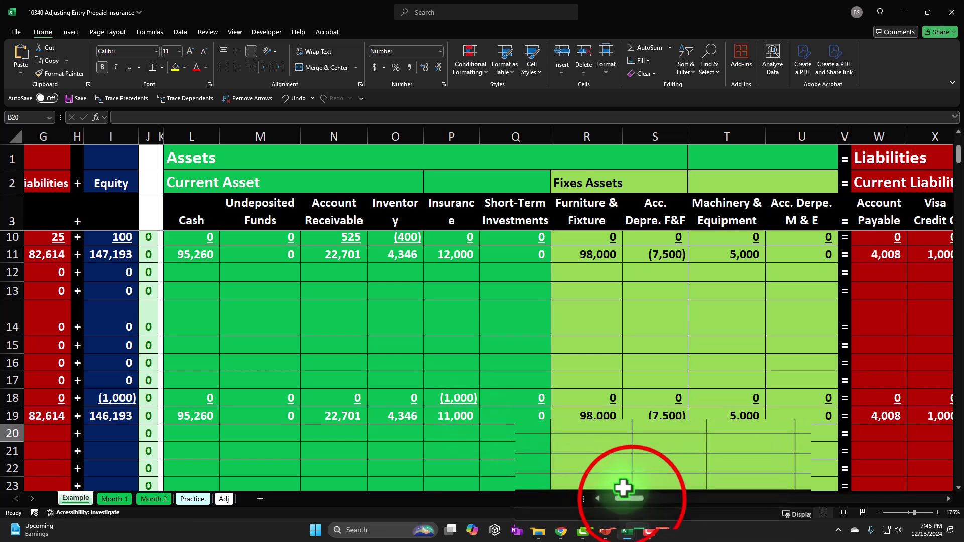
pyautogui.moveTo(619, 499); pyautogui.dragTo(606, 499)
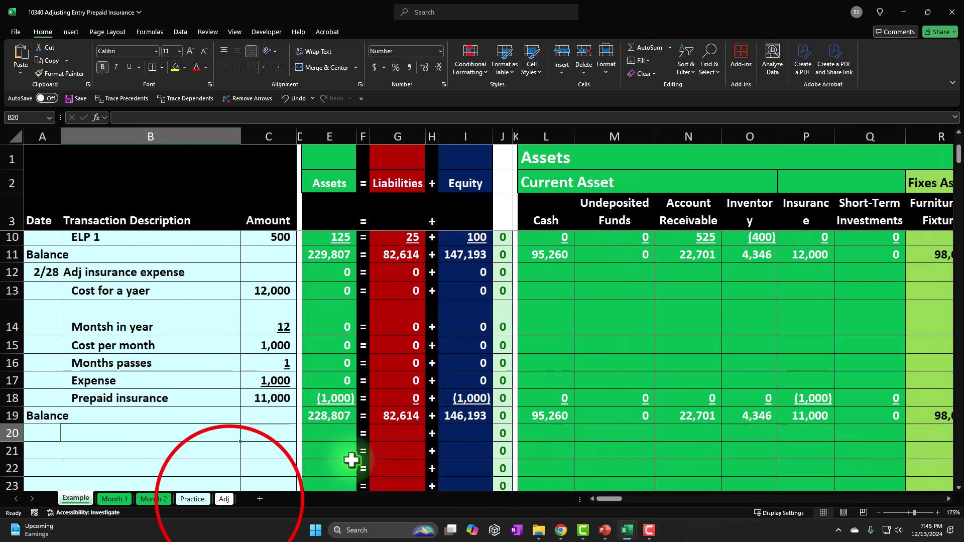
# Step: On the Adj sheet, fill the date in A12 with a reference to the date in A7
pyautogui.click(224, 499)
pyautogui.click(146, 436)
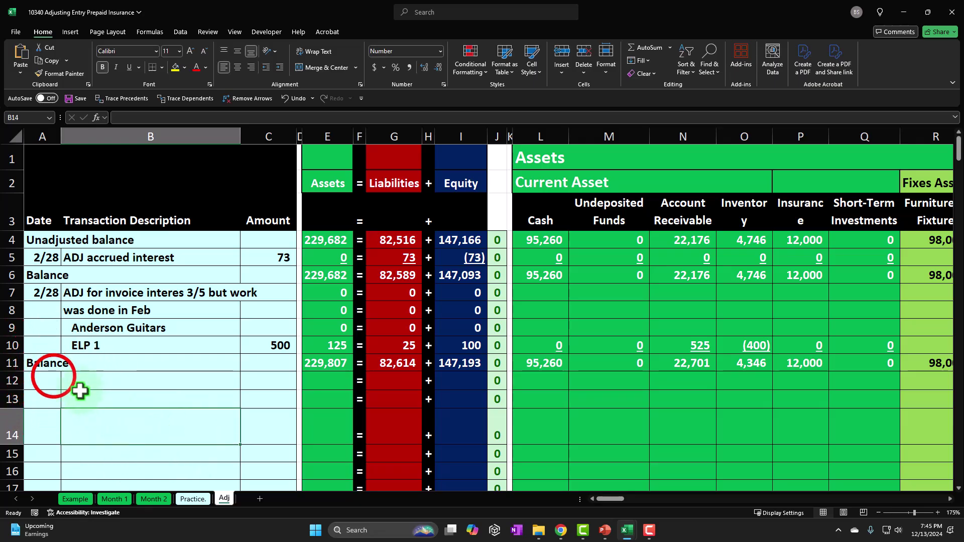
pyautogui.click(54, 377)
pyautogui.write('=')
pyautogui.press('Up')
pyautogui.press('Up')
pyautogui.press('Up')
pyautogui.press('Up')
pyautogui.press('Up')
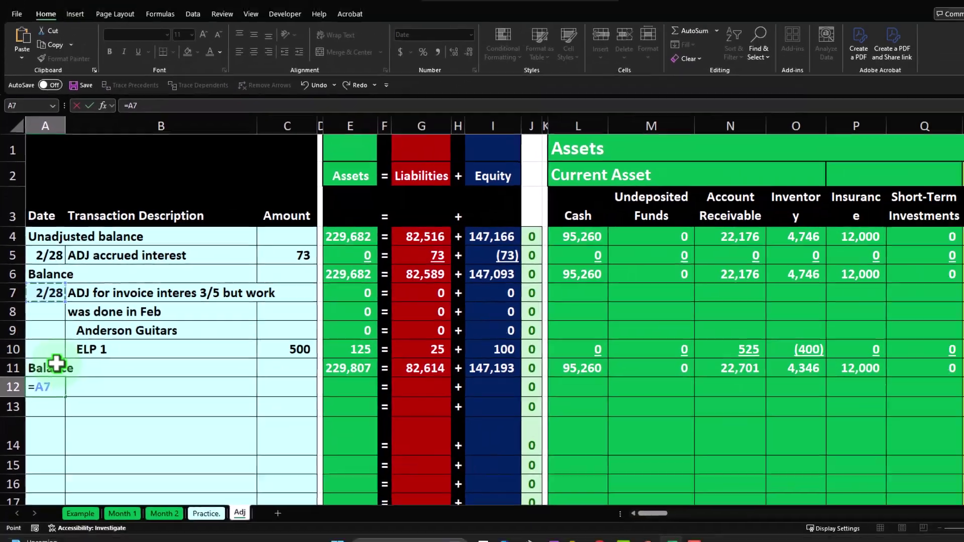
pyautogui.press('Return')
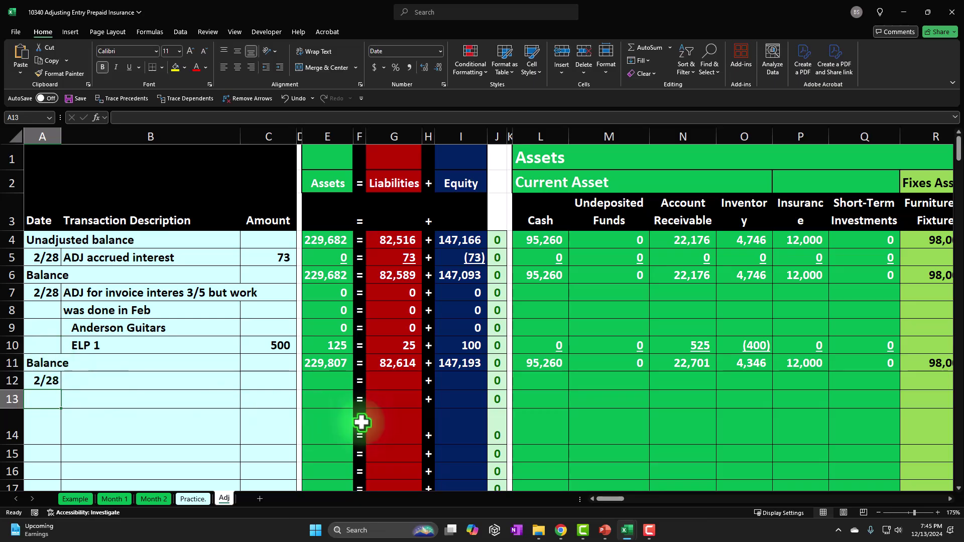
# Step: Check the prepaid insurance balance in P11 and enter the transaction description "Adj insurance expense" in B12
pyautogui.click(804, 367)
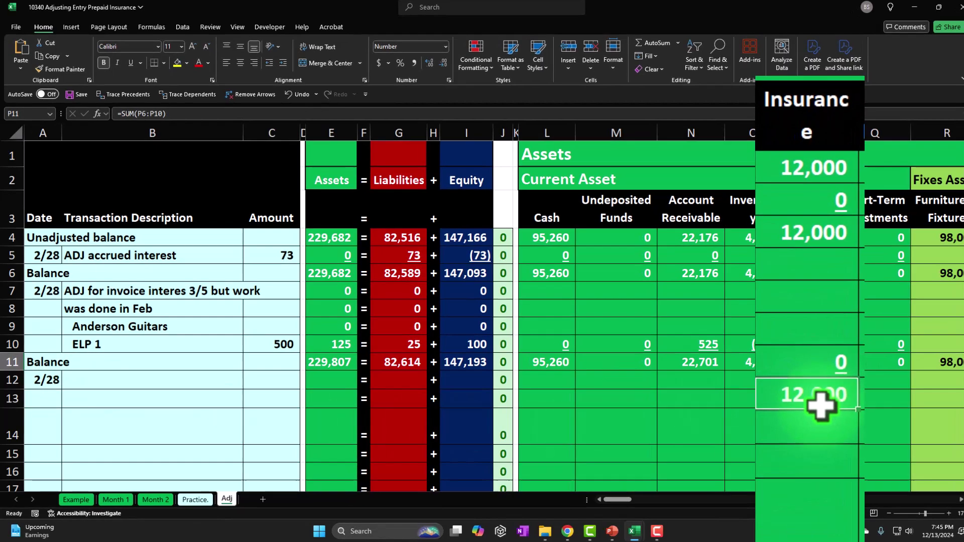
pyautogui.click(208, 377)
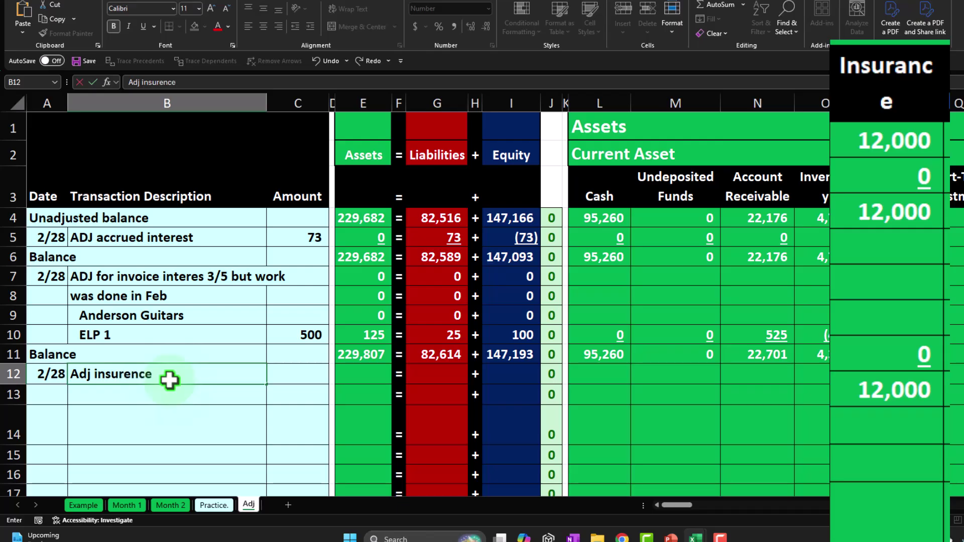
pyautogui.write('Adj insurance expense')
pyautogui.press('Return')
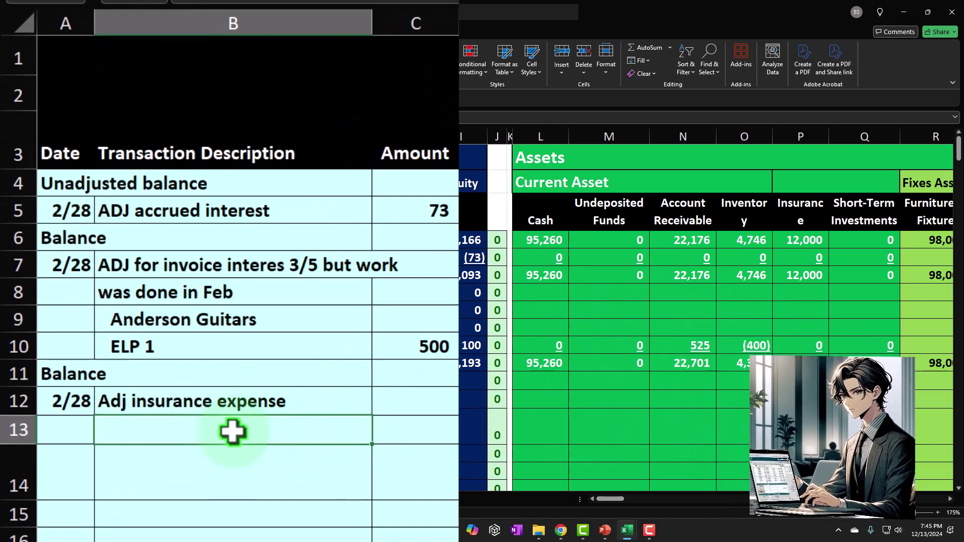
# Step: Add the line "Cost for a year" in row 13 with an amount of 12,000
pyautogui.write('Cost o')
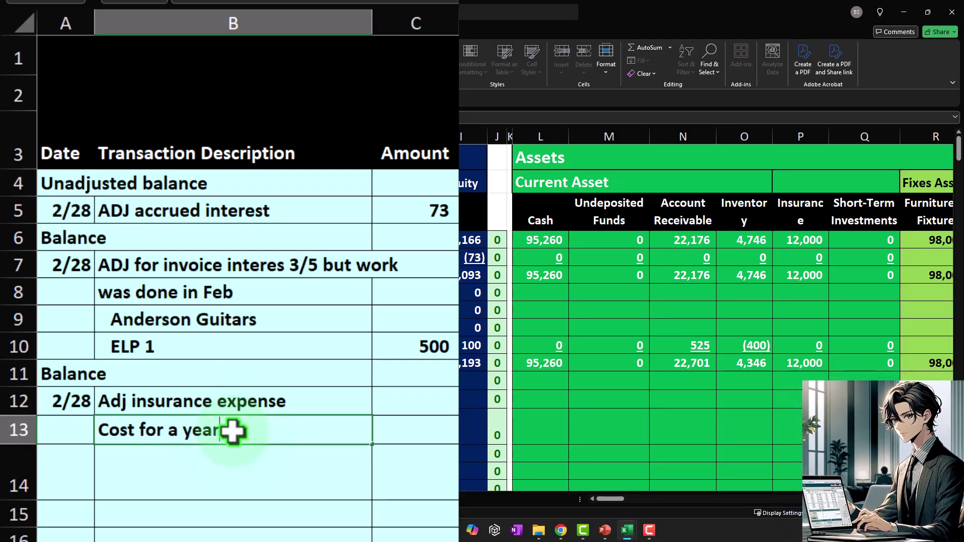
pyautogui.press('Tab')
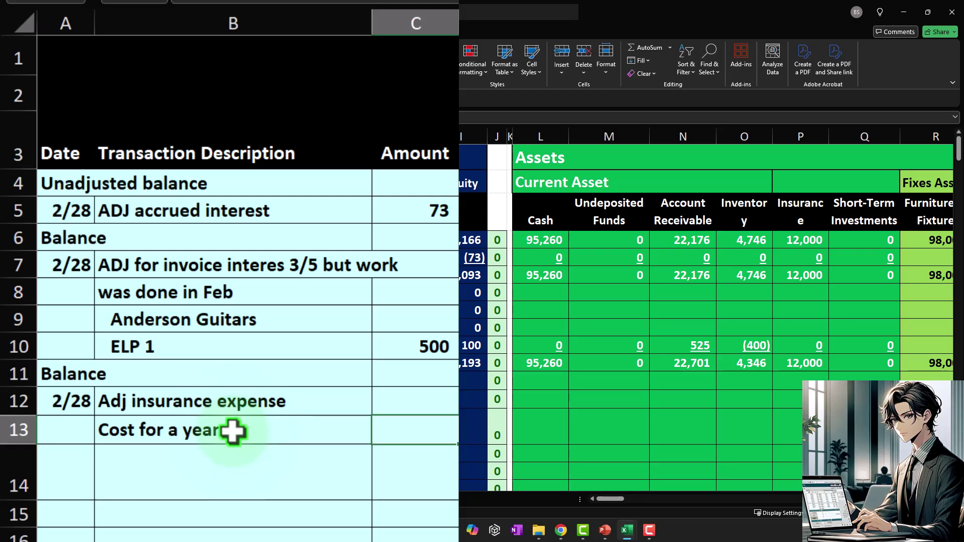
pyautogui.write('12,000')
pyautogui.press('Return')
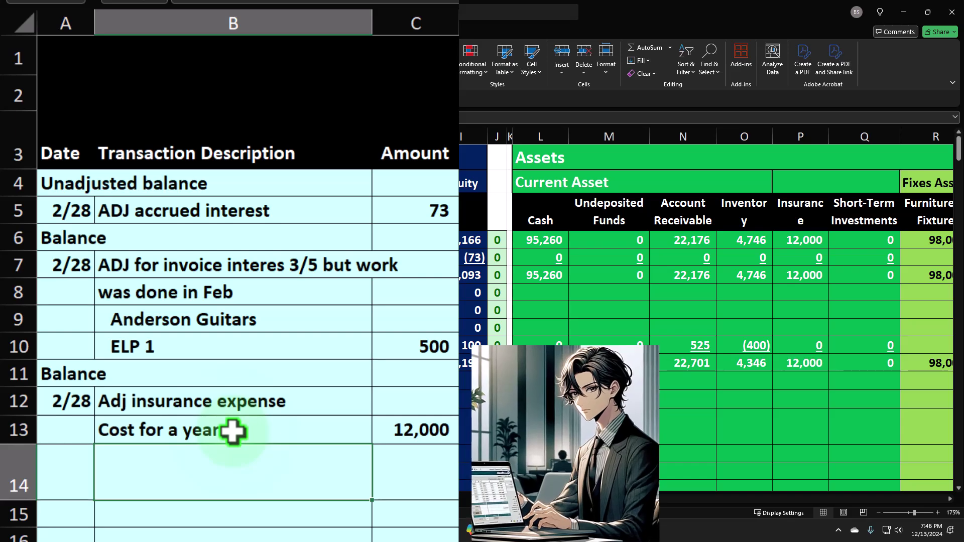
# Step: Add the line "Months in a year" in row 14 with an amount of 12
pyautogui.write('Montsh in a')
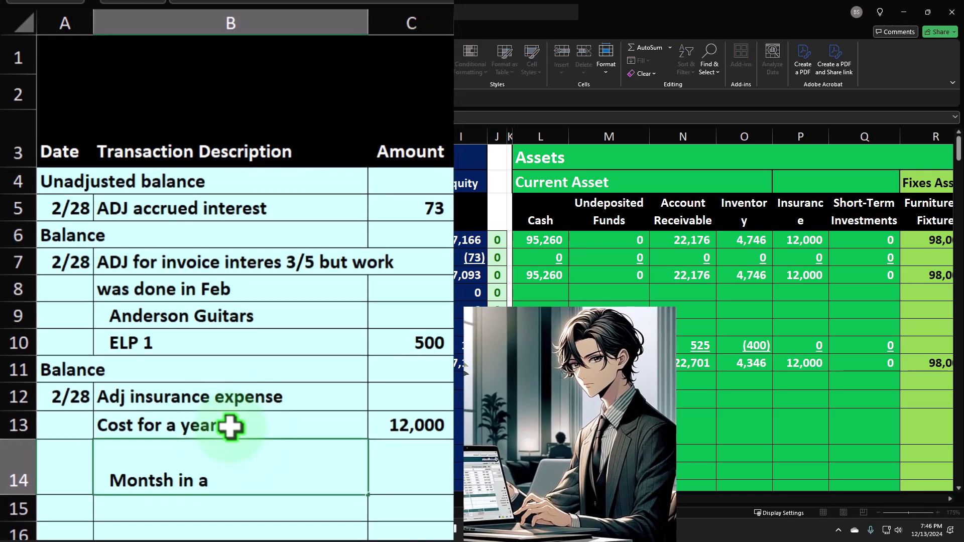
pyautogui.press('BackSpace')
pyautogui.press('BackSpace')
pyautogui.press('BackSpace')
pyautogui.press('BackSpace')
pyautogui.press('BackSpace')
pyautogui.press('BackSpace')
pyautogui.press('BackSpace')
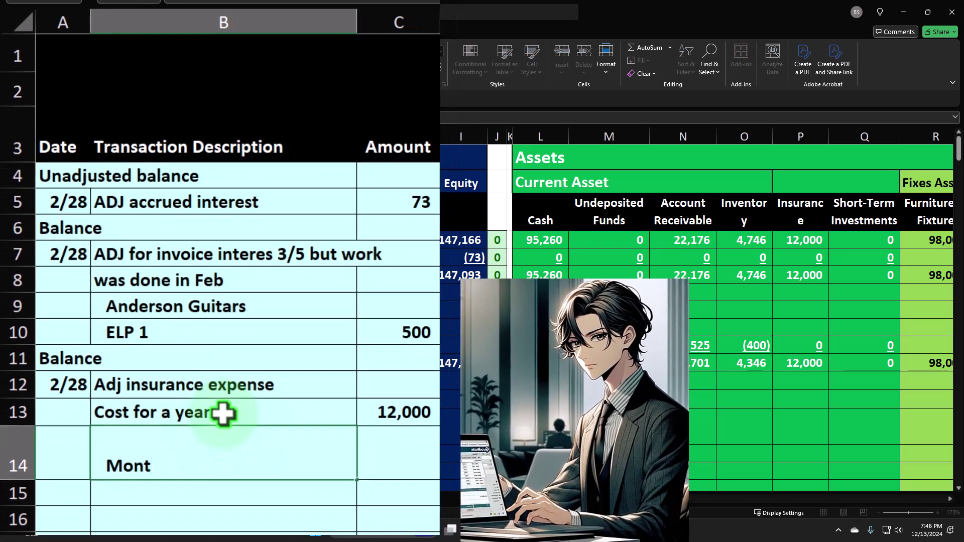
pyautogui.write('hs in ayear')
pyautogui.press('BackSpace')
pyautogui.press('BackSpace')
pyautogui.press('BackSpace')
pyautogui.press('BackSpace')
pyautogui.write('year')
pyautogui.press('Tab')
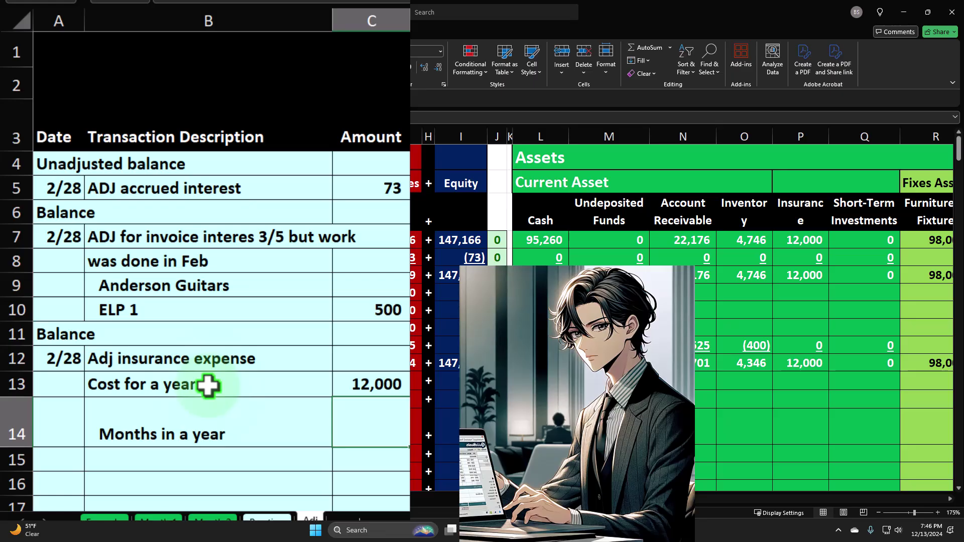
pyautogui.press('Return')
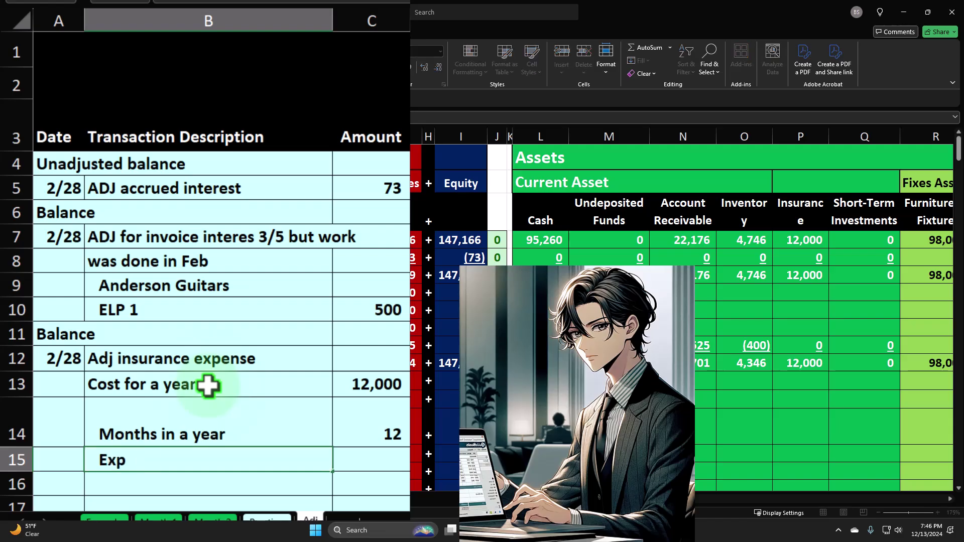
pyautogui.write('Expesne')
pyautogui.press('BackSpace')
pyautogui.press('BackSpace')
pyautogui.press('BackSpace')
pyautogui.press('BackSpace')
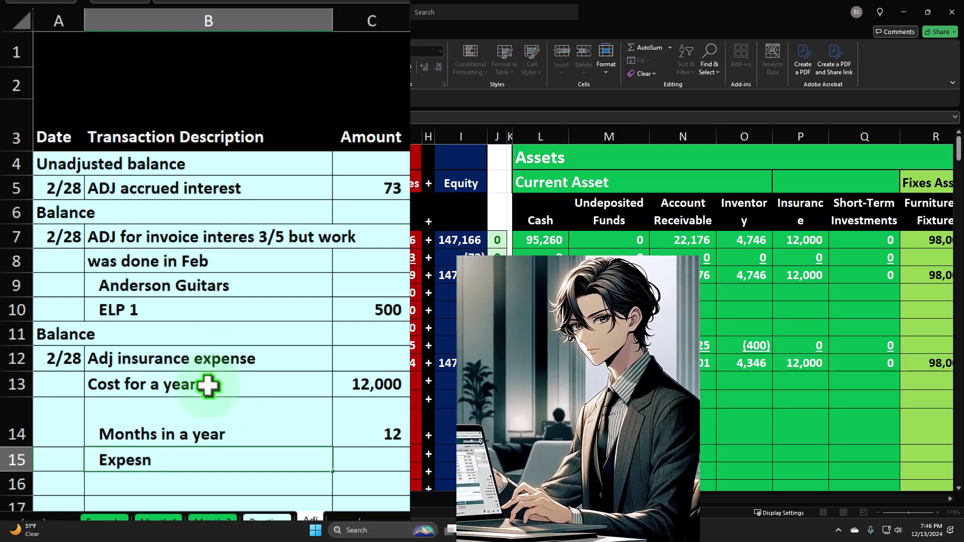
pyautogui.write('ense')
pyautogui.press('BackSpace')
pyautogui.press('BackSpace')
pyautogui.press('BackSpace')
pyautogui.press('BackSpace')
pyautogui.press('BackSpace')
pyautogui.press('BackSpace')
pyautogui.press('BackSpace')
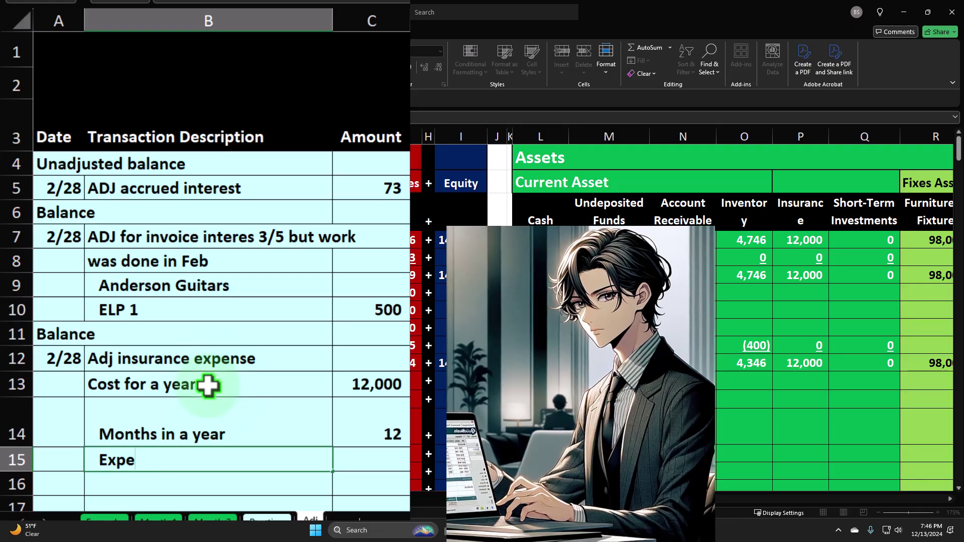
# Step: Add the line "Coverage per months" in row 15 and calculate its amount with =C13/C14
pyautogui.write('Cover')
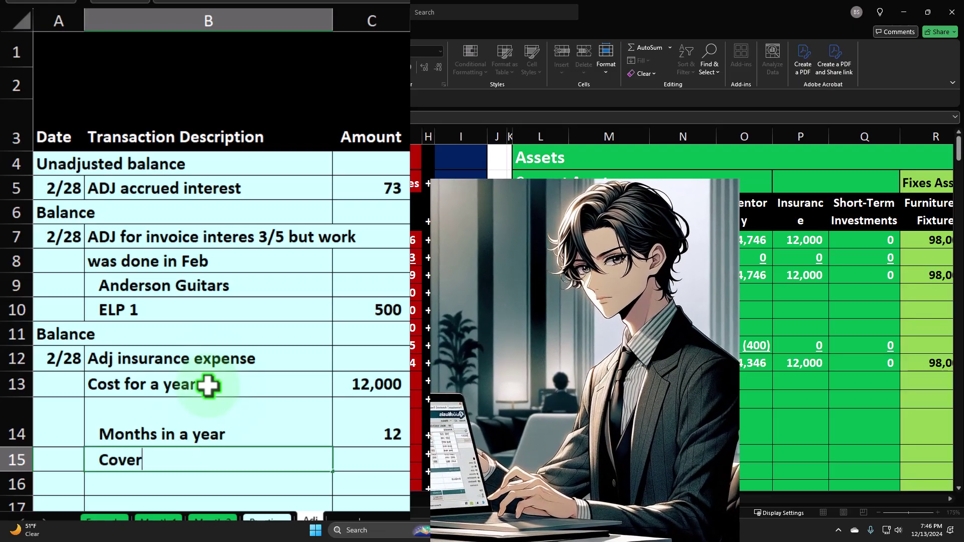
pyautogui.write('age per months')
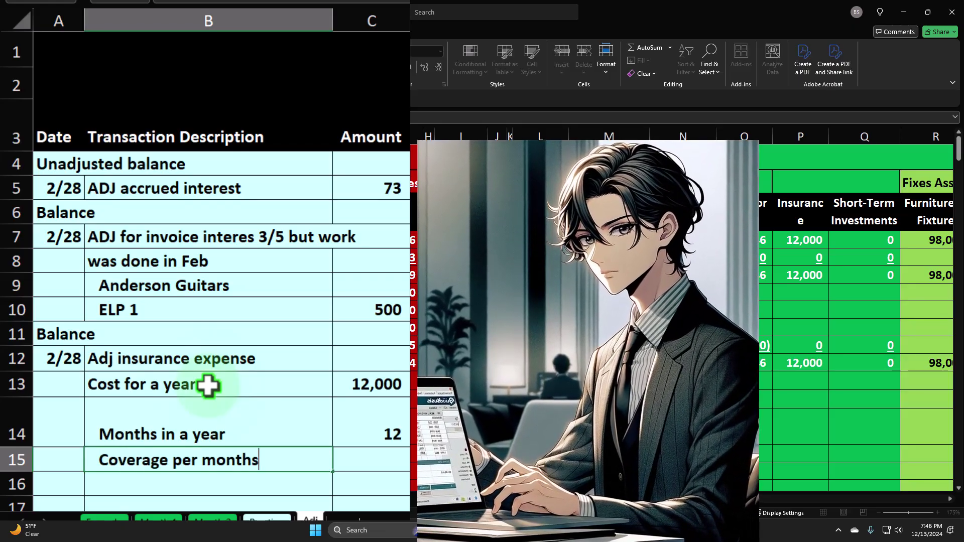
pyautogui.press('Tab')
pyautogui.write('=')
pyautogui.press('Up')
pyautogui.press('Up')
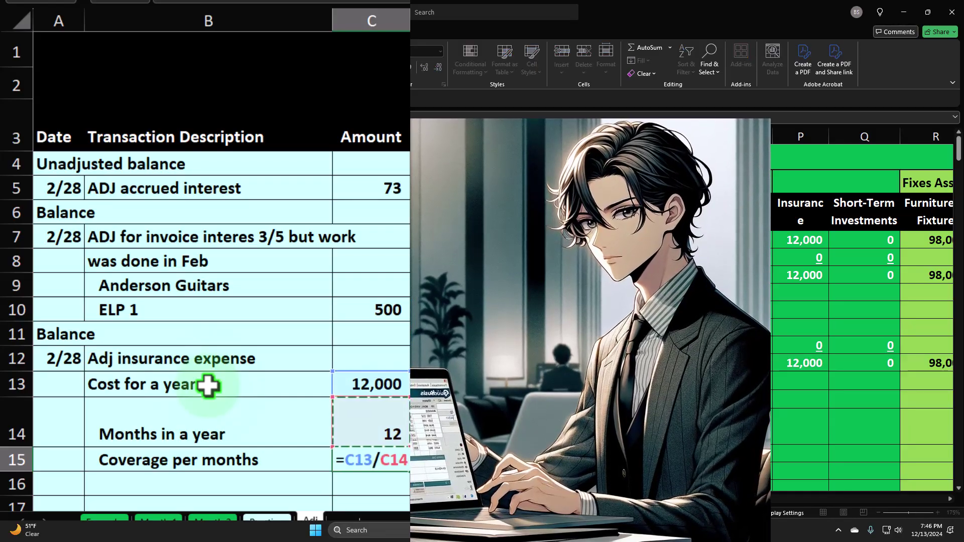
pyautogui.press('Return')
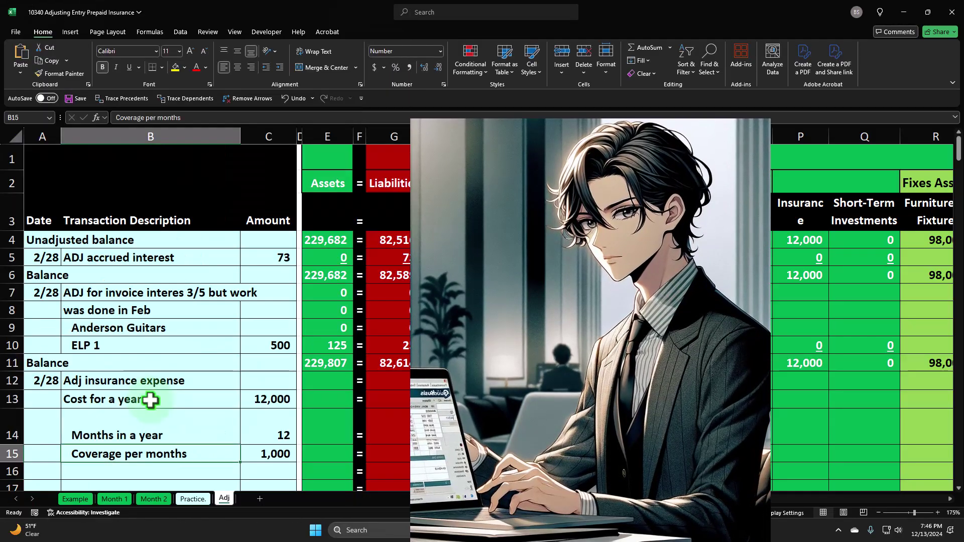
# Step: Underline the months-in-a-year amount in C14
pyautogui.press('Right')
pyautogui.press('Up')
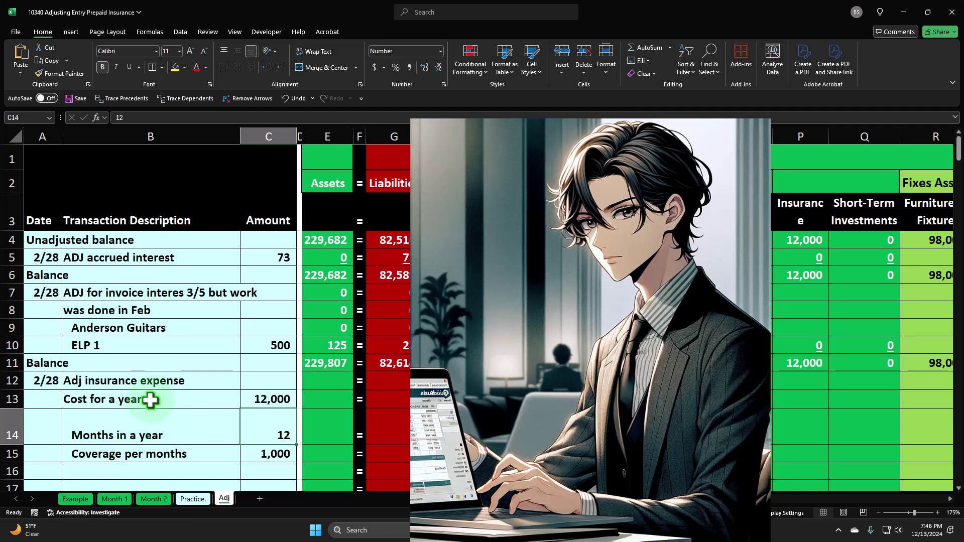
pyautogui.click(129, 67)
# Step: Add the indented line "Months passed" in row 16 with an amount of 1
pyautogui.press('Down')
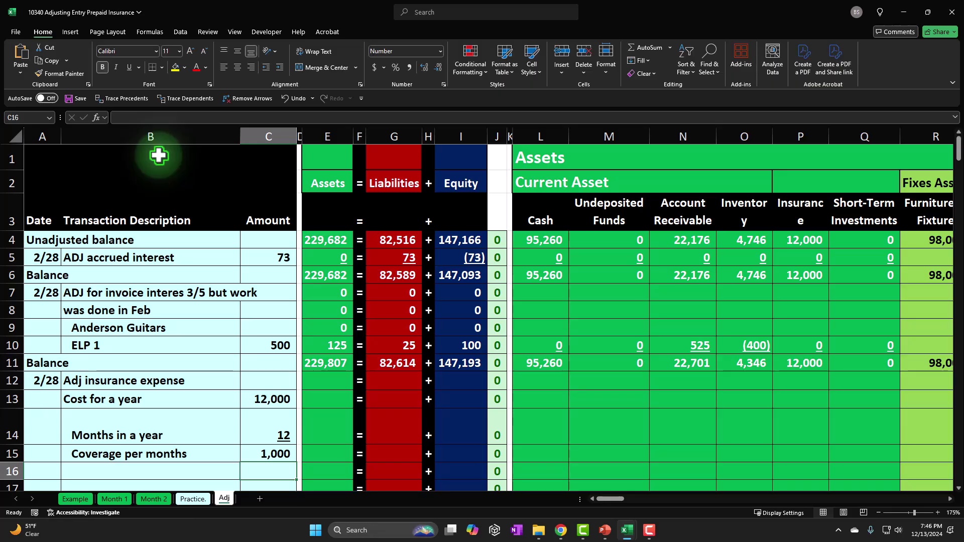
pyautogui.press('Left')
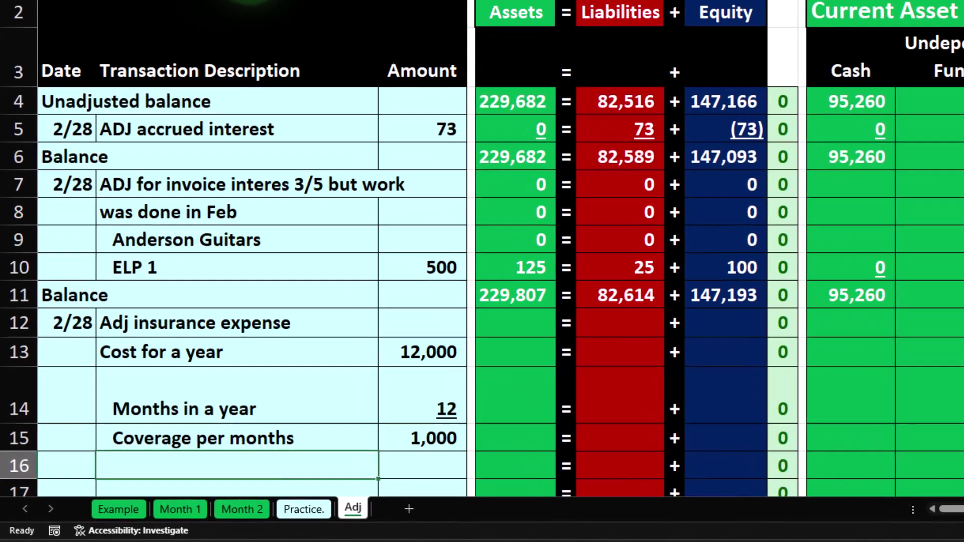
pyautogui.write('Months ')
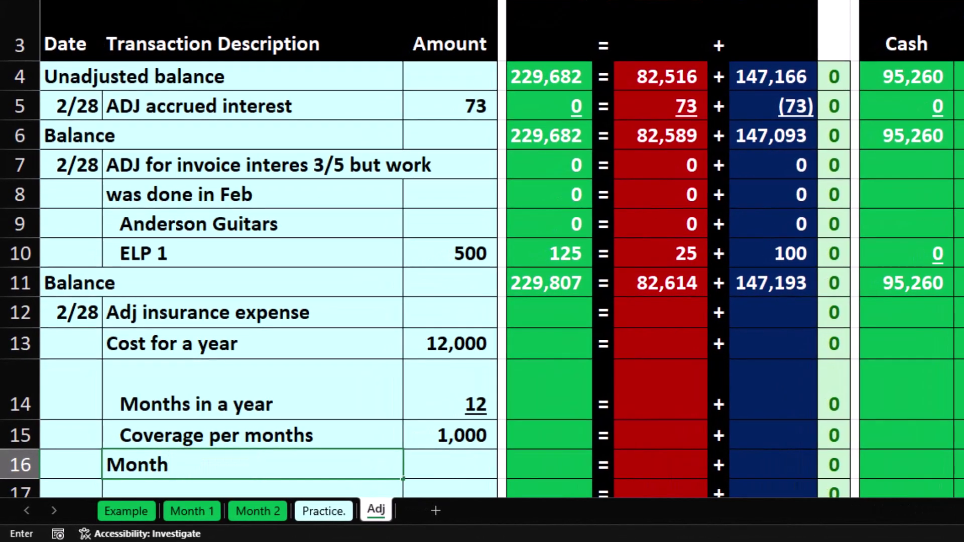
pyautogui.write('passed')
pyautogui.hotkey('ctrl', 'Return')
pyautogui.scroll(-1, 157, 155)
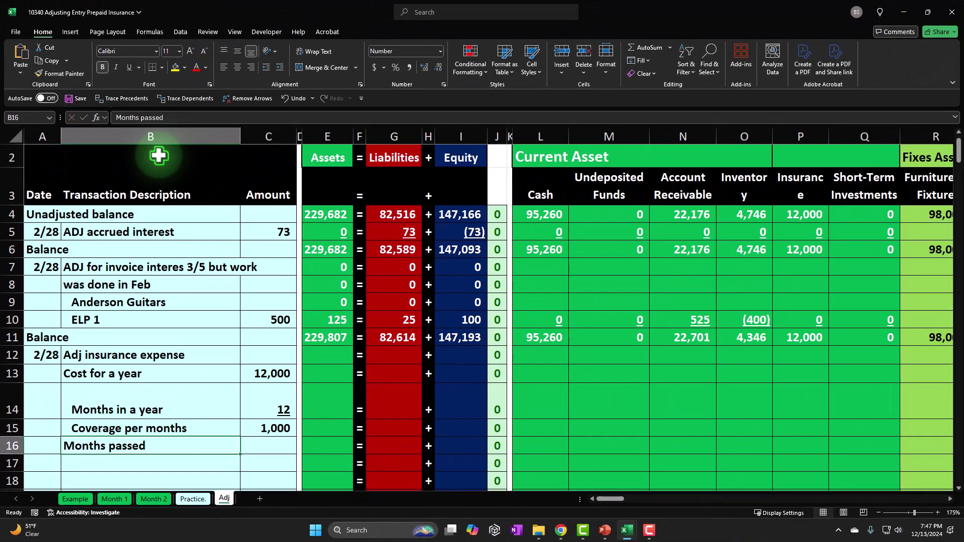
pyautogui.click(280, 68)
pyautogui.press('Right')
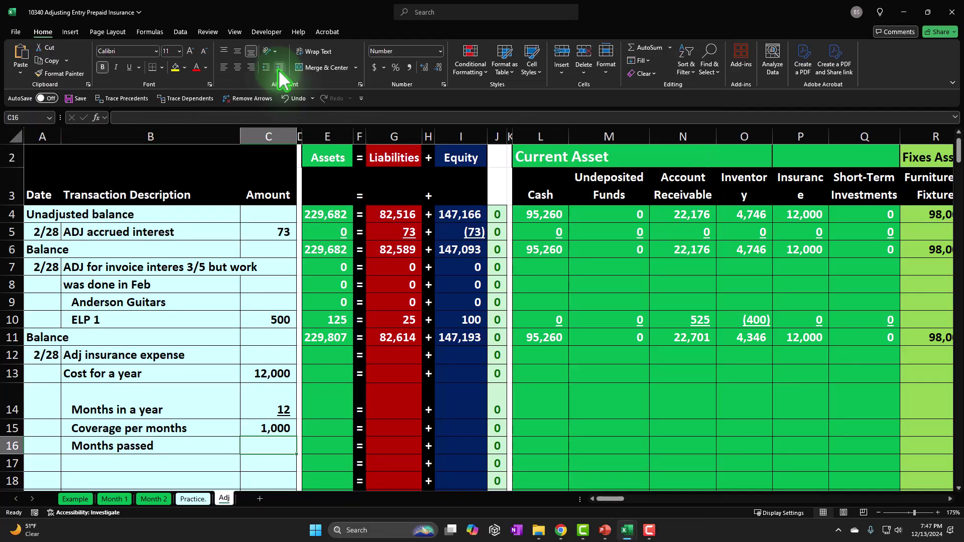
pyautogui.write('1')
pyautogui.press('Return')
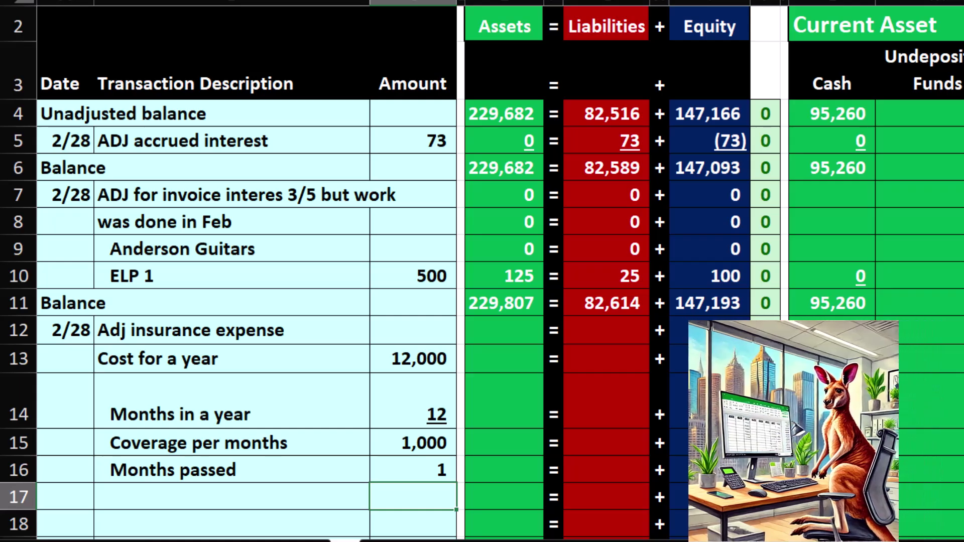
# Step: Enter the description "Expense entry" in B17
pyautogui.write('In')
pyautogui.press('BackSpace')
pyautogui.press('BackSpace')
pyautogui.click(231, 496)
pyautogui.write('Insu')
pyautogui.press('BackSpace')
pyautogui.press('BackSpace')
pyautogui.press('BackSpace')
pyautogui.press('BackSpace')
pyautogui.write('Expense')
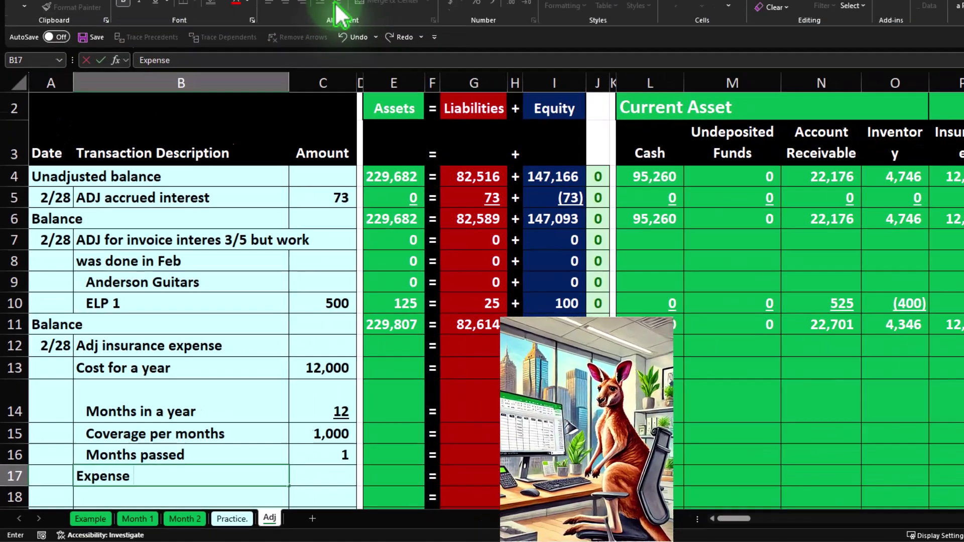
pyautogui.write(' entry')
pyautogui.press('Tab')
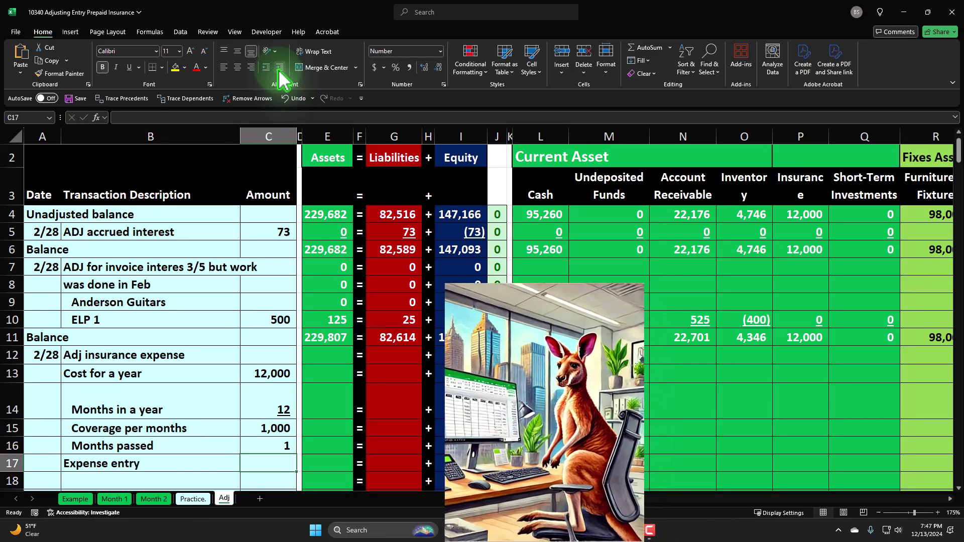
# Step: Calculate the expense entry amount in C17 with =C15*C16
pyautogui.write('=')
pyautogui.press('Up')
pyautogui.press('Up')
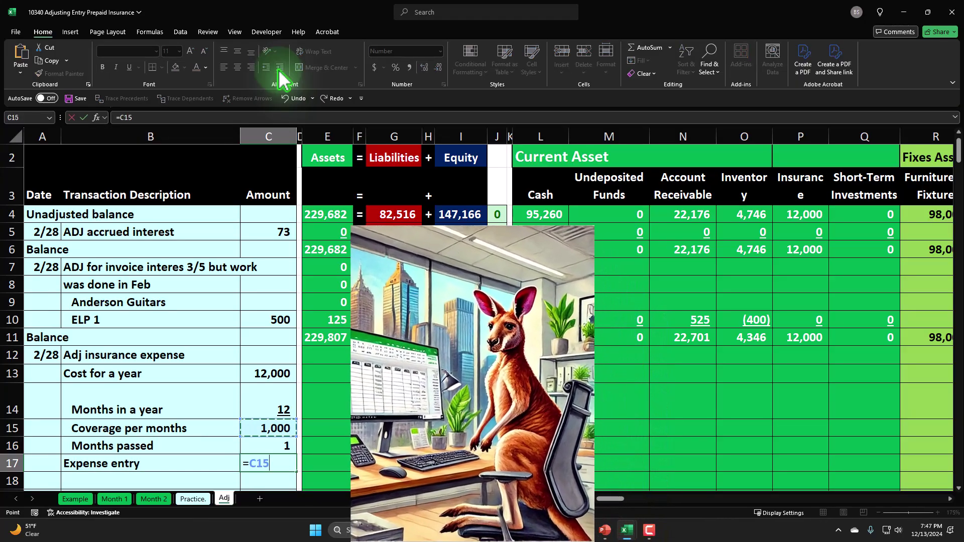
pyautogui.write('*')
pyautogui.press('Up')
pyautogui.press('Return')
# Step: Underline the months-passed amount in C16
pyautogui.press('Left')
pyautogui.press('Up')
pyautogui.press('Up')
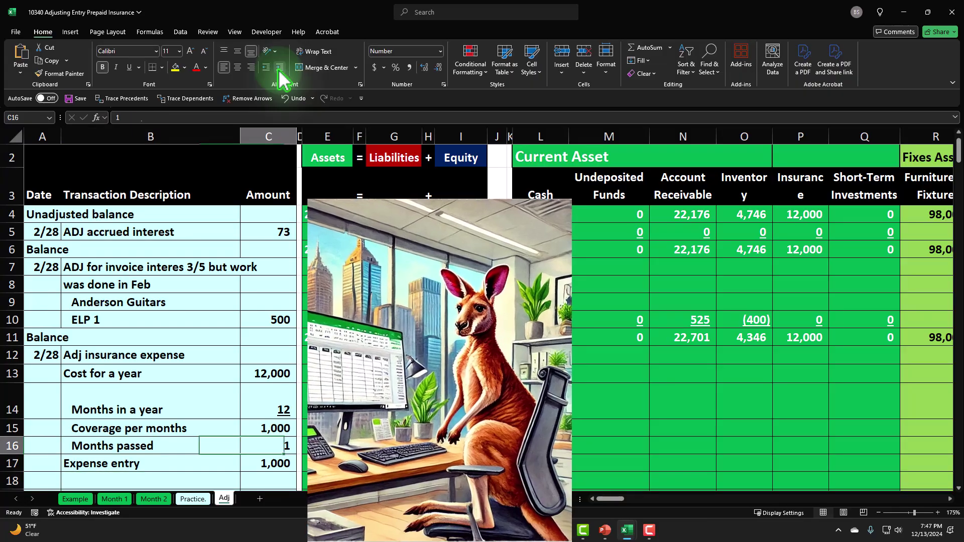
pyautogui.press('Right')
pyautogui.click(129, 67)
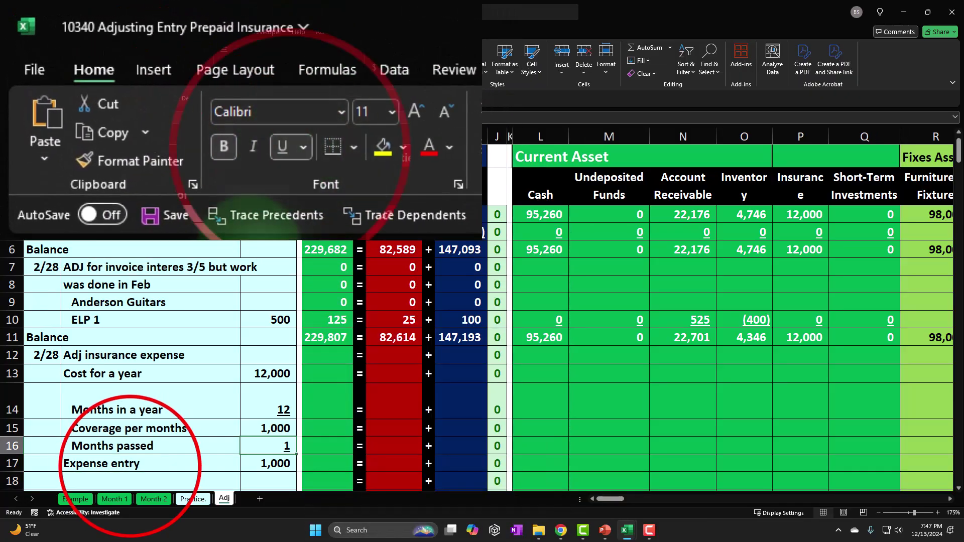
# Step: Indent the "Expense entry" label in B17 and check the formula in C17
pyautogui.click(130, 466)
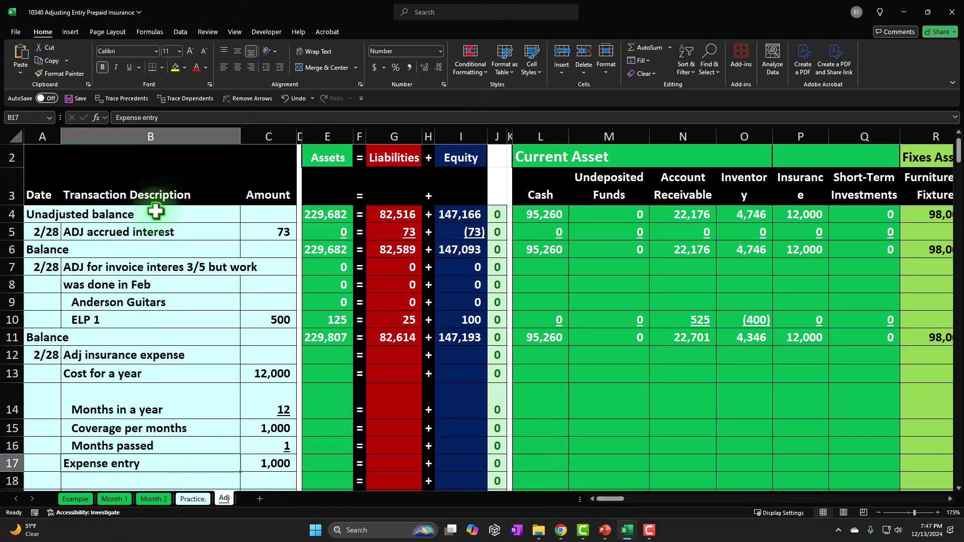
pyautogui.click(279, 67)
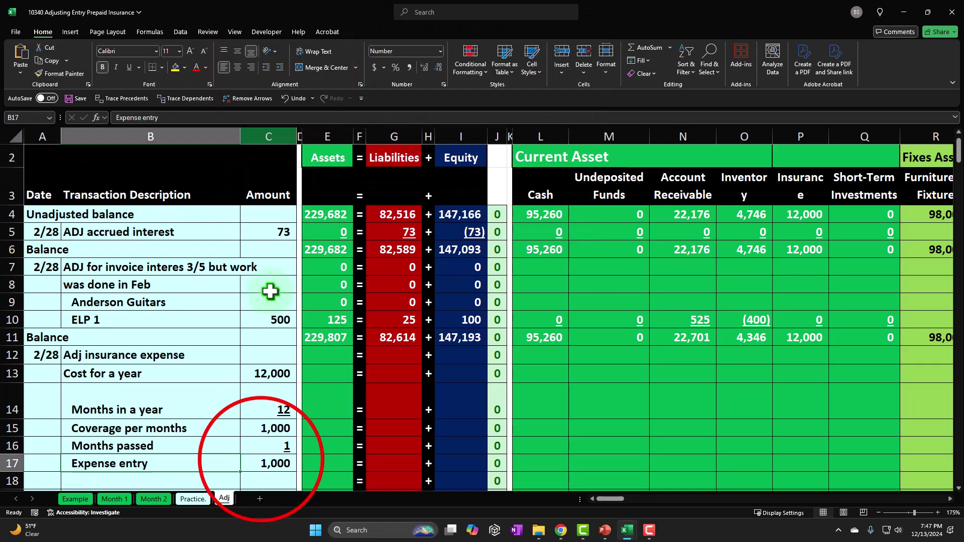
pyautogui.click(264, 458)
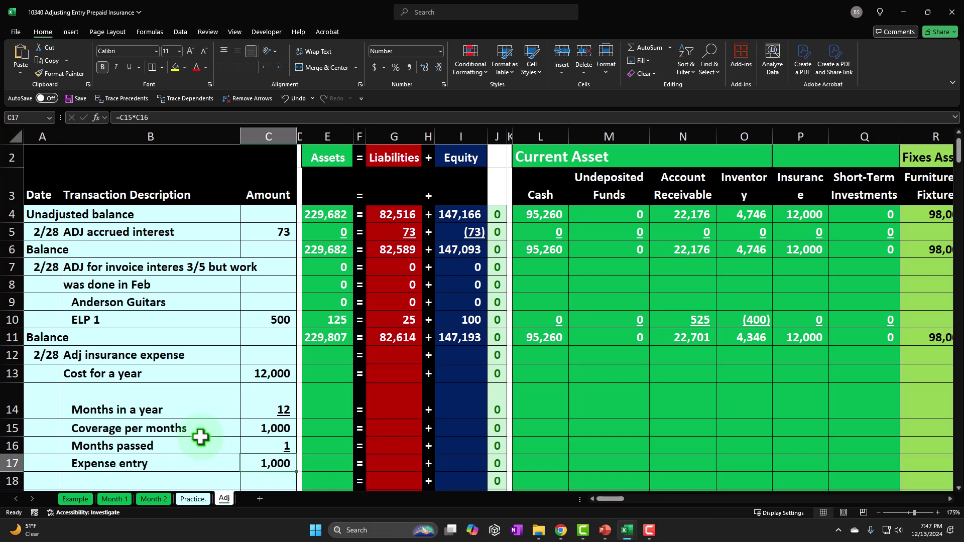
# Step: Enter the description "Prepaid insurance" in B18
pyautogui.press('Return')
pyautogui.press('Left')
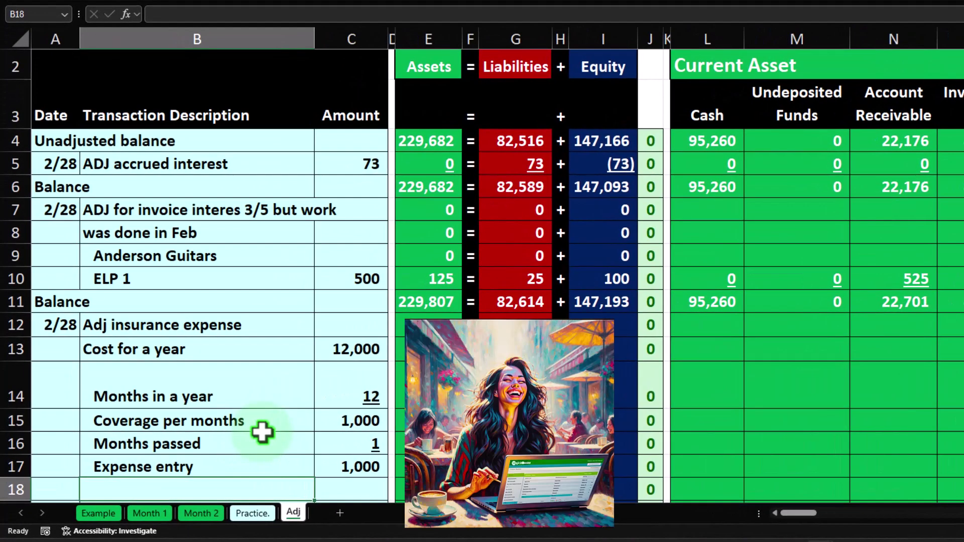
pyautogui.write('Prepaid in')
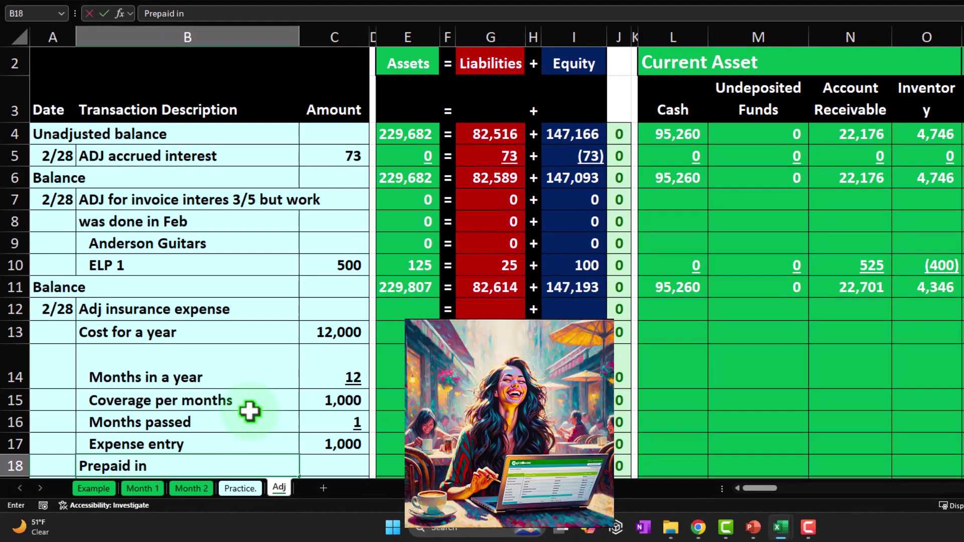
pyautogui.write('surance')
pyautogui.press('Tab')
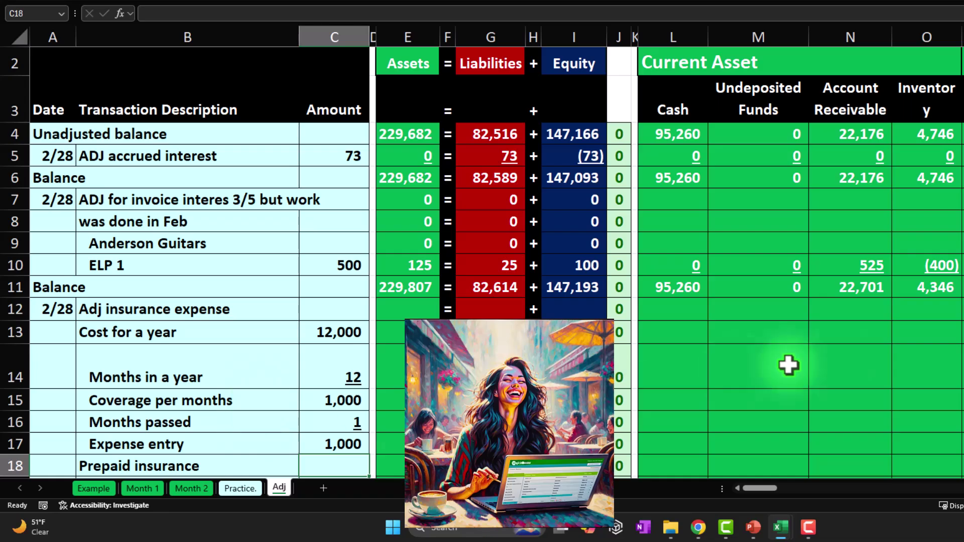
# Step: Calculate the prepaid insurance amount in C18 with =C13-C17
pyautogui.click(329, 458)
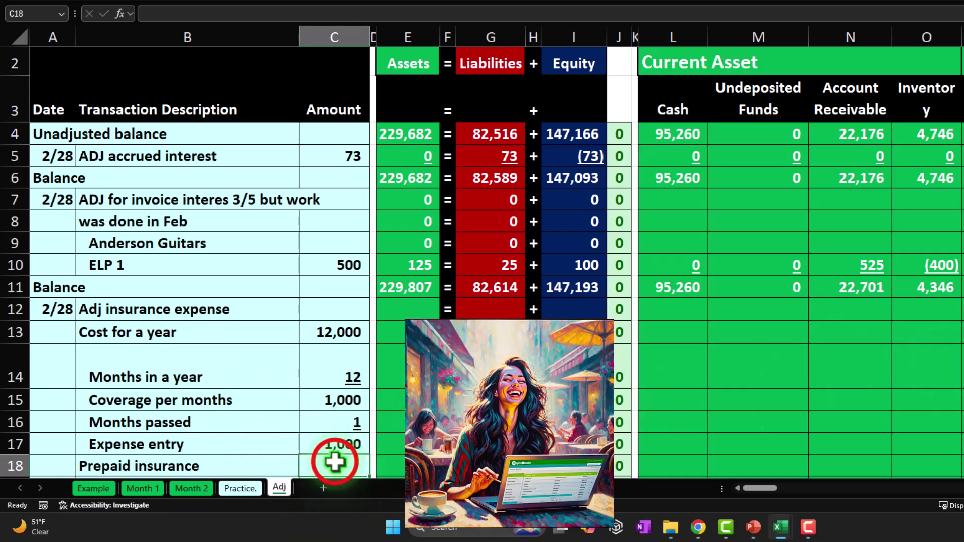
pyautogui.write('=')
pyautogui.press('Up')
pyautogui.press('Up')
pyautogui.press('Up')
pyautogui.press('Up')
pyautogui.press('Up')
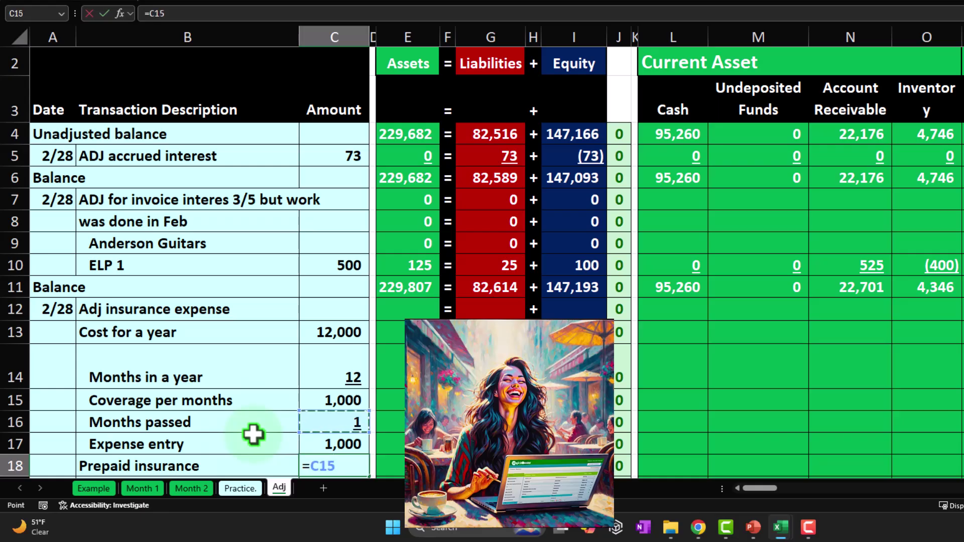
pyautogui.write('-')
pyautogui.press('Up')
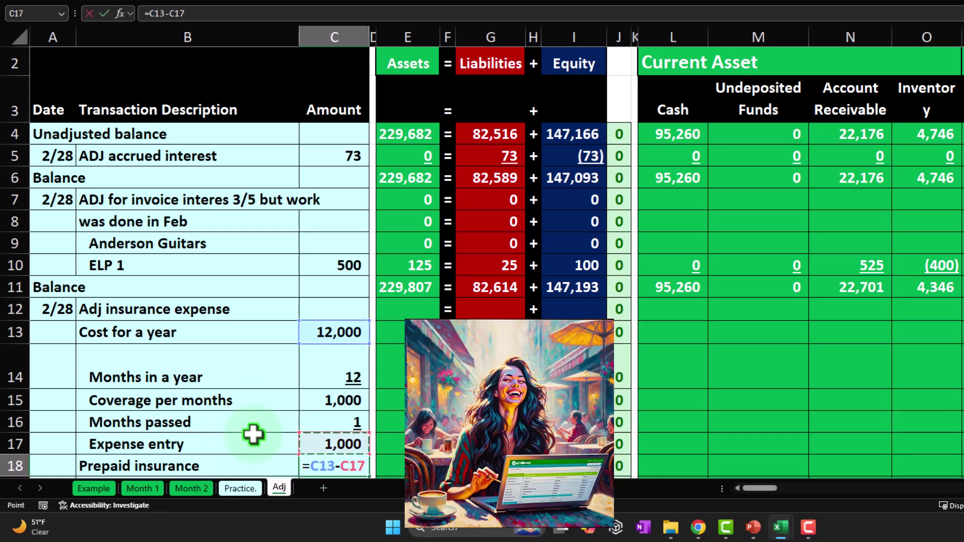
pyautogui.press('Return')
# Step: Replace the prepaid insurance formula in C18 with =C17*(C14-C16)
pyautogui.click(254, 435)
pyautogui.press('Right')
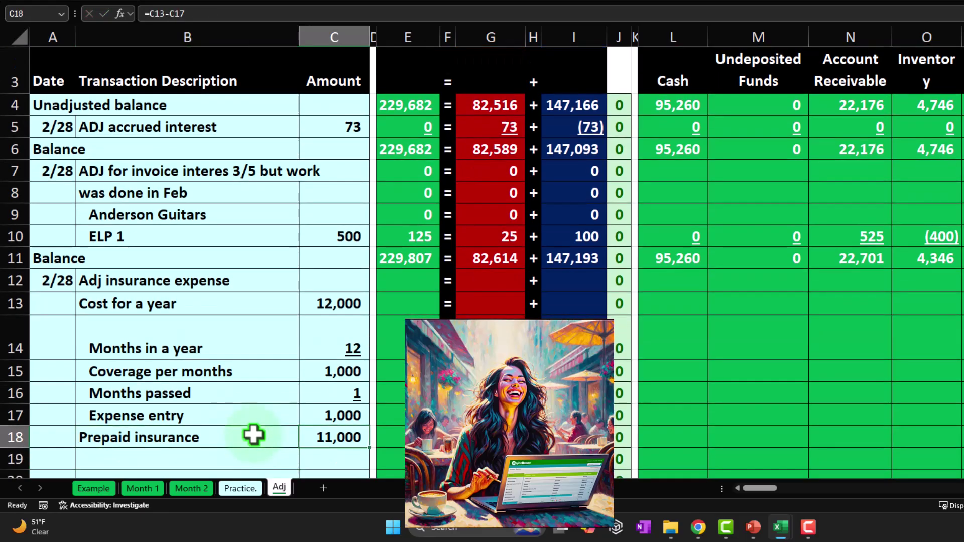
pyautogui.write('=')
pyautogui.press('Up')
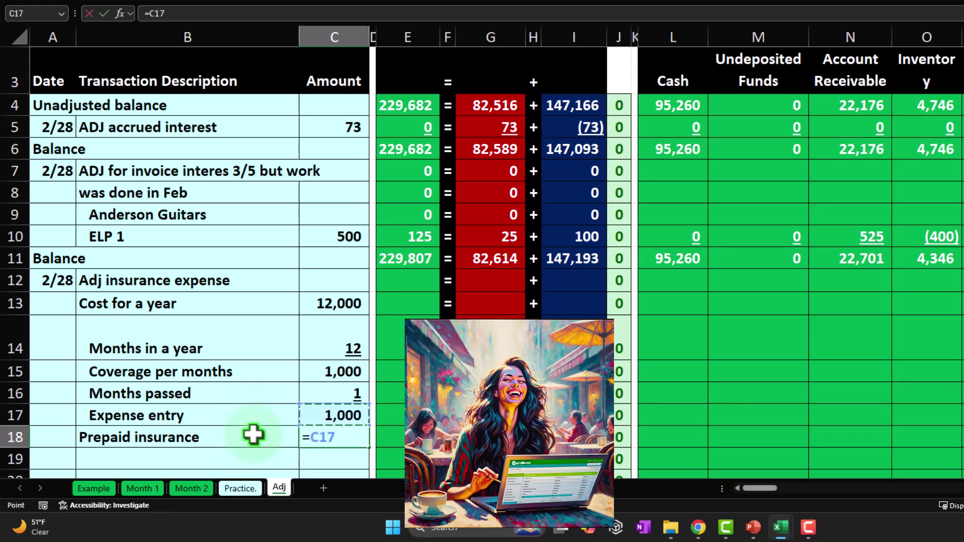
pyautogui.write('*(')
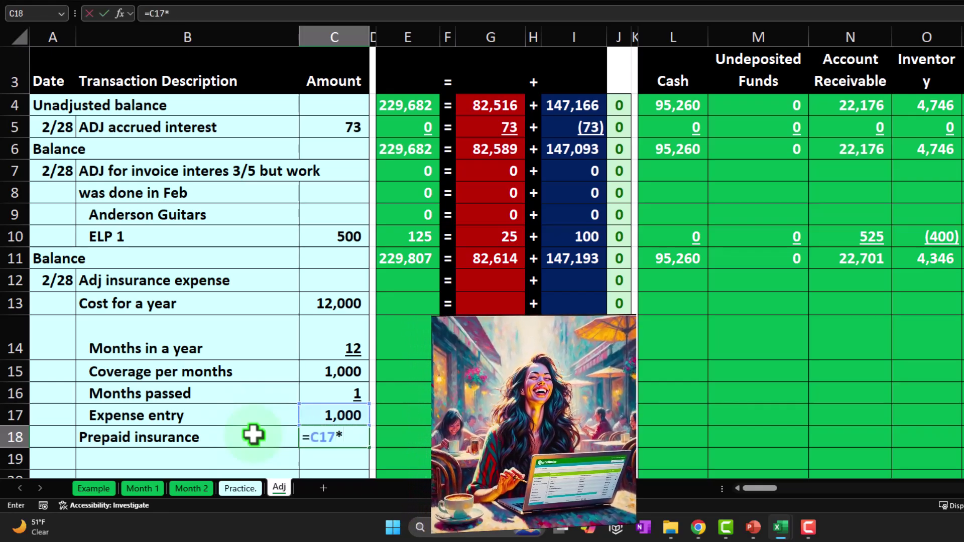
pyautogui.press('Up')
pyautogui.press('Up')
pyautogui.press('Up')
pyautogui.press('Up')
pyautogui.write('-')
pyautogui.press('Up')
pyautogui.press('Up')
pyautogui.write(')')
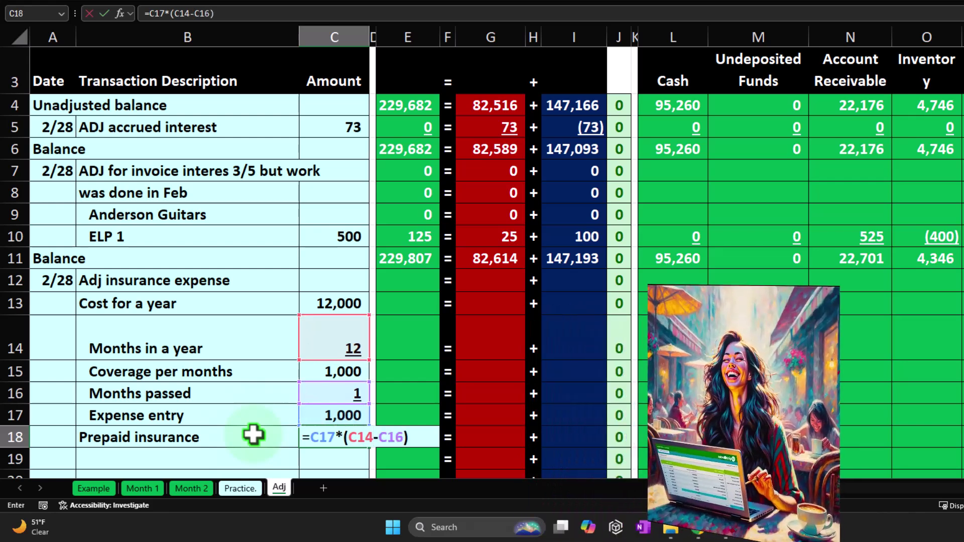
pyautogui.hotkey('ctrl', 'Return')
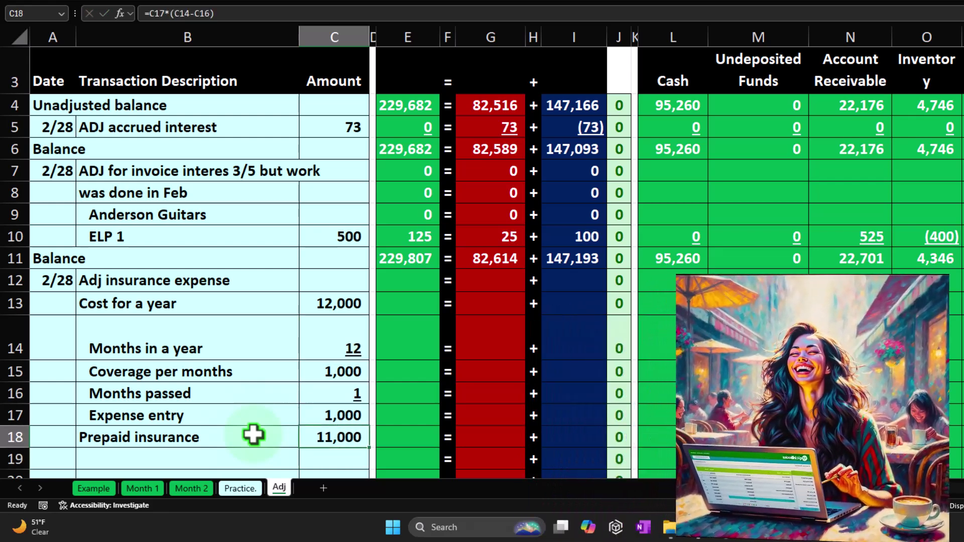
# Step: Indent the "Prepaid insurance" label in B18 and check the monthly coverage formula in C15
pyautogui.click(251, 436)
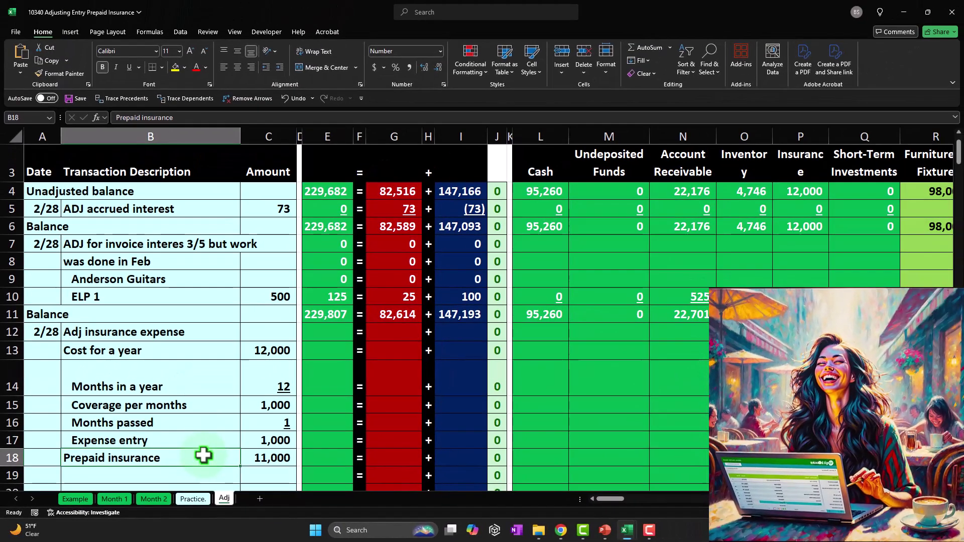
pyautogui.click(280, 66)
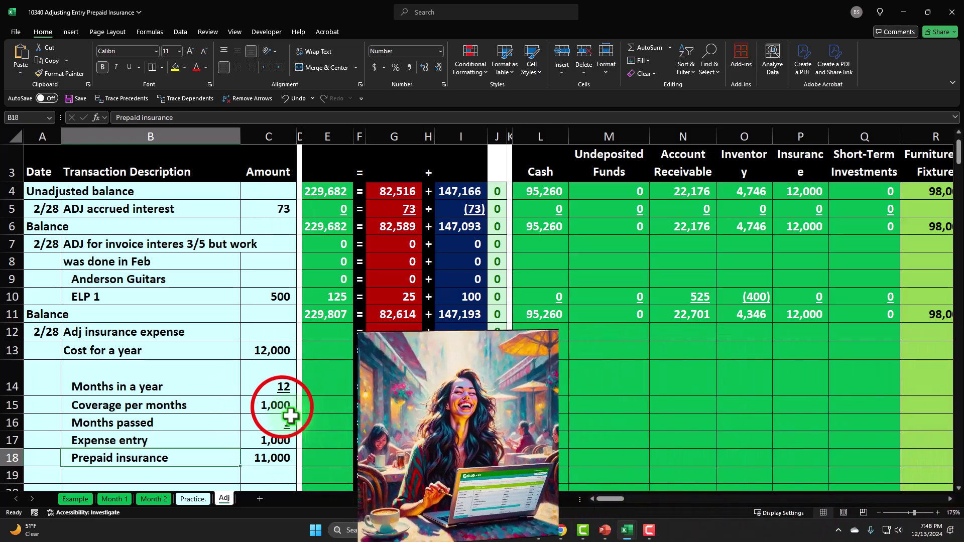
pyautogui.click(280, 406)
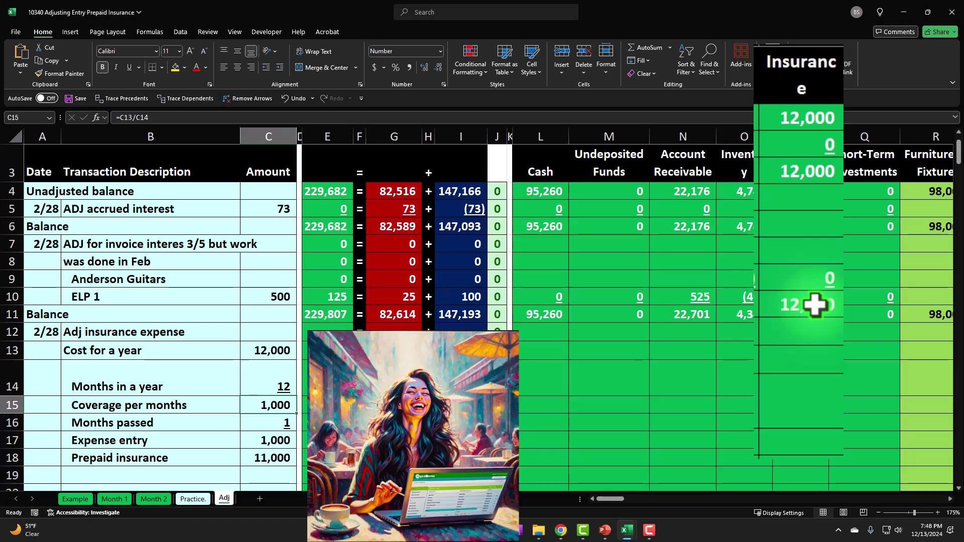
pyautogui.moveTo(610, 499)
pyautogui.mouseDown()
pyautogui.moveTo(658, 501)
pyautogui.moveTo(610, 500)
pyautogui.mouseUp()
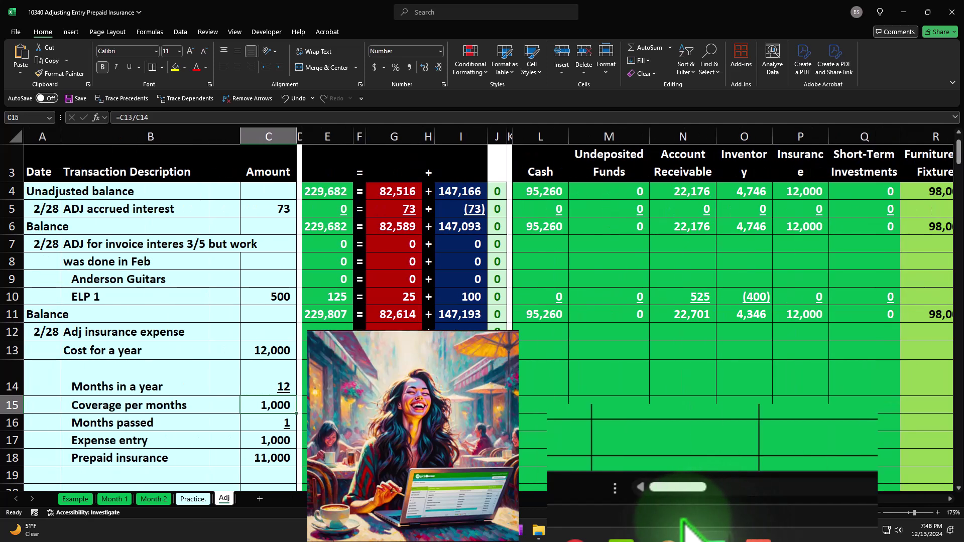
pyautogui.click(321, 459)
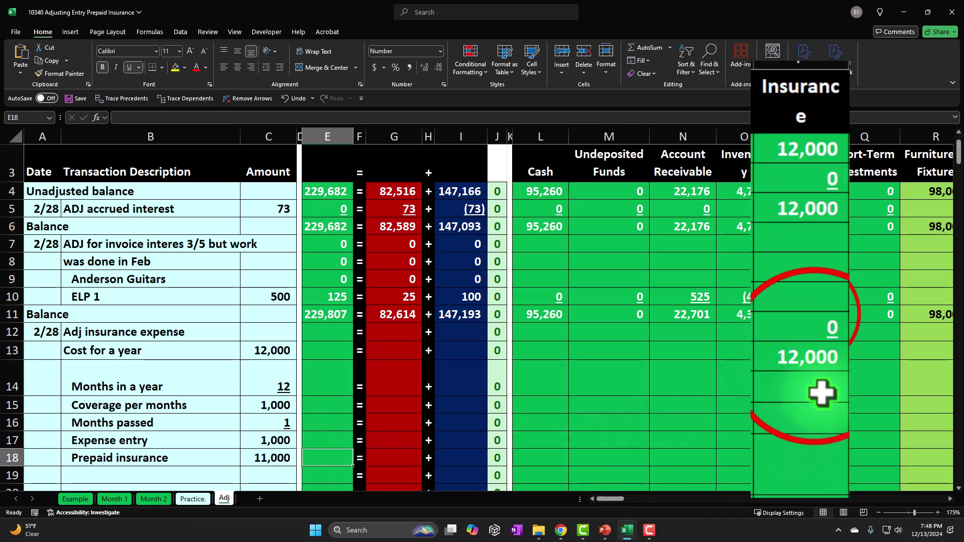
# Step: Reduce the Insurance asset in P18 by the expense entry amount with =-C17
pyautogui.click(814, 362)
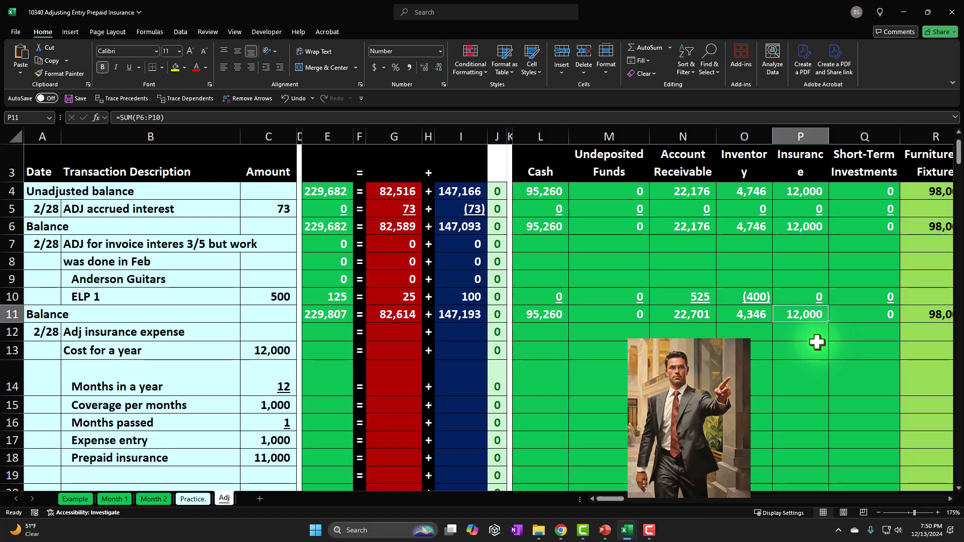
pyautogui.press('Down')
pyautogui.press('Down')
pyautogui.press('Down')
pyautogui.press('Down')
pyautogui.press('Down')
pyautogui.press('Down')
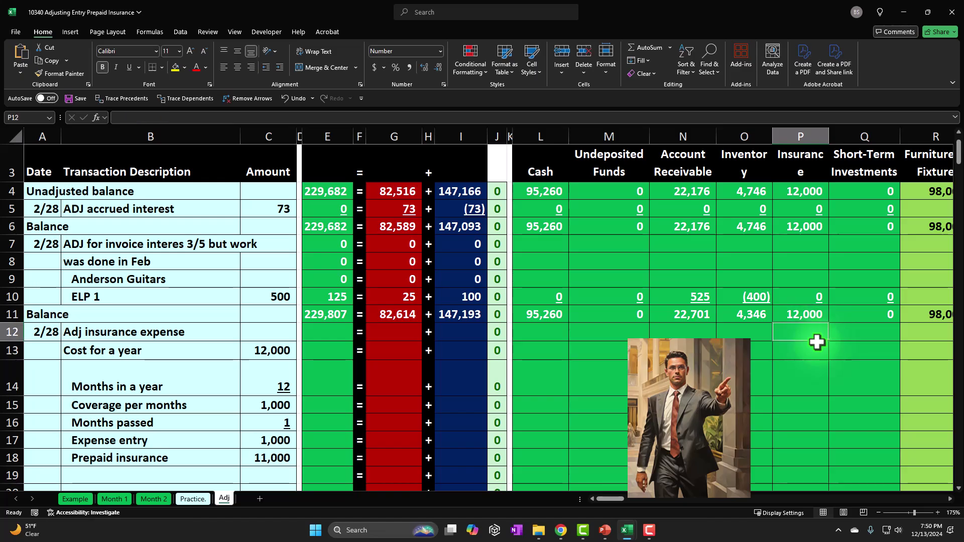
pyautogui.press('Down')
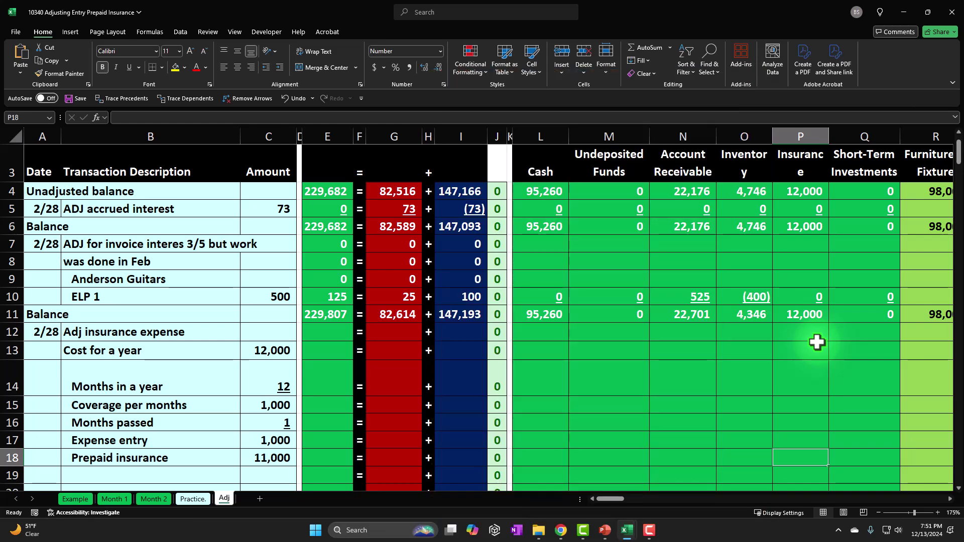
pyautogui.write('-')
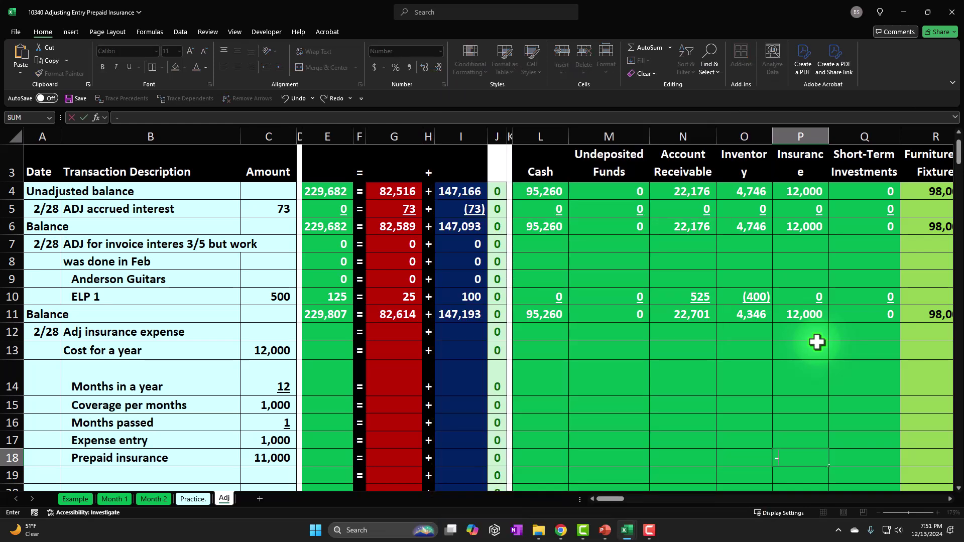
pyautogui.press('Left')
pyautogui.press('Left')
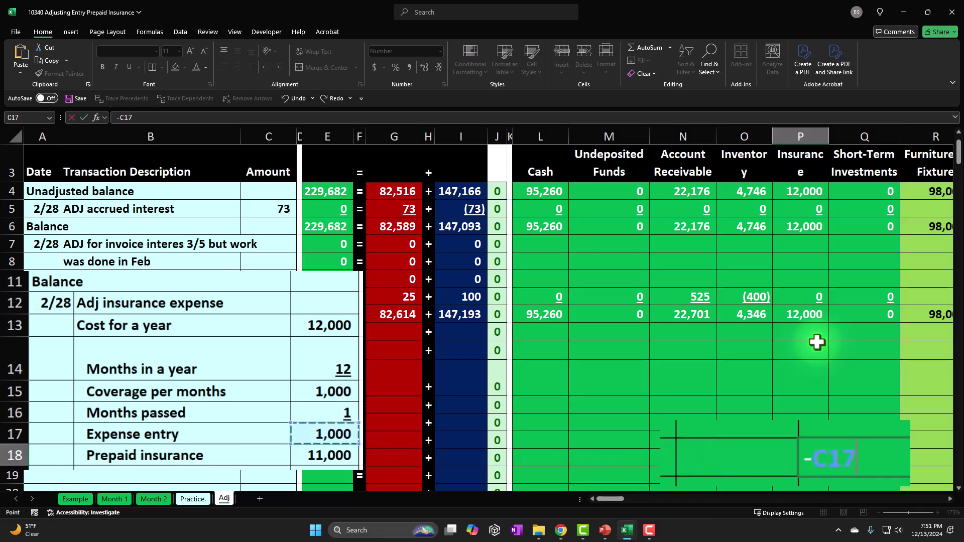
pyautogui.hotkey('ctrl', 'Return')
# Step: Record the insurance expense in the Insurance Ex column of row 18 (AO18) with =-C17
pyautogui.press('Right')
pyautogui.press('Right')
pyautogui.press('Right')
pyautogui.press('Right')
pyautogui.press('Right')
pyautogui.press('Right')
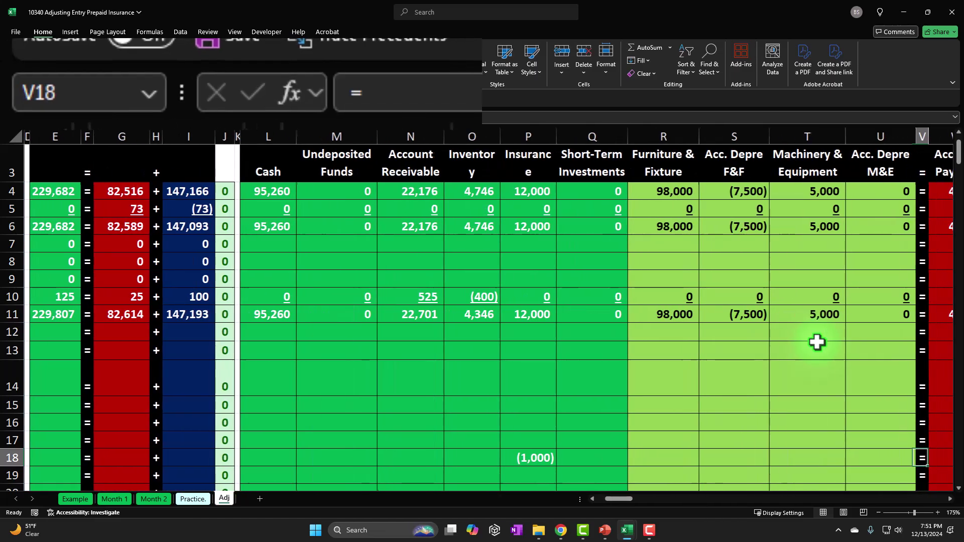
pyautogui.press('Right')
pyautogui.press('Right')
pyautogui.press('Right')
pyautogui.press('Right')
pyautogui.press('Right')
pyautogui.press('Right')
pyautogui.press('Right')
pyautogui.press('Right')
pyautogui.press('Right')
pyautogui.press('Right')
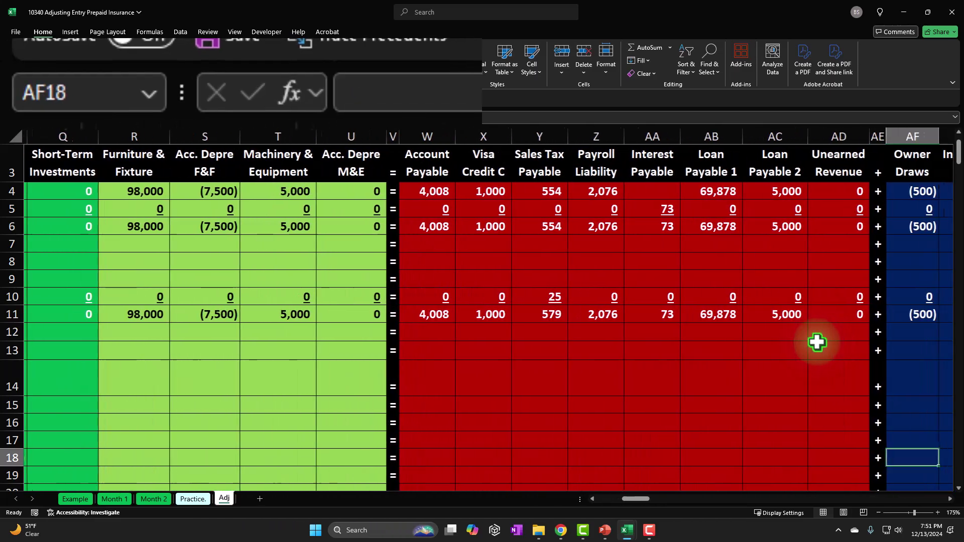
pyautogui.press('Right')
pyautogui.press('Right')
pyautogui.press('Right')
pyautogui.press('Right')
pyautogui.press('Right')
pyautogui.press('Right')
pyautogui.press('Right')
pyautogui.press('Right')
pyautogui.press('Right')
pyautogui.press('Right')
pyautogui.press('Right')
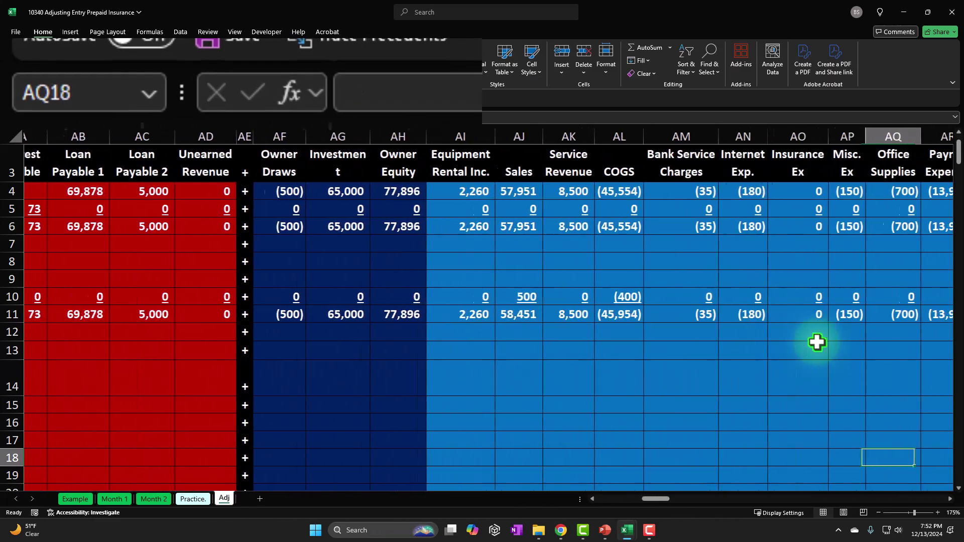
pyautogui.press('Right')
pyautogui.press('Right')
pyautogui.press('Right')
pyautogui.press('Right')
pyautogui.press('Right')
pyautogui.press('Right')
pyautogui.press('Right')
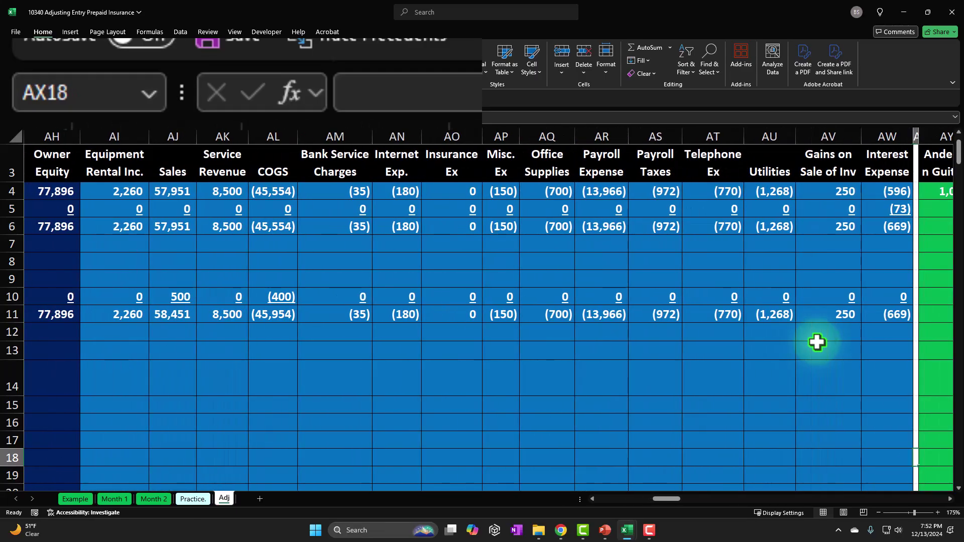
pyautogui.press('Left')
pyautogui.press('Left')
pyautogui.press('Left')
pyautogui.press('Left')
pyautogui.press('Left')
pyautogui.press('Left')
pyautogui.press('Left')
pyautogui.press('Left')
pyautogui.press('Left')
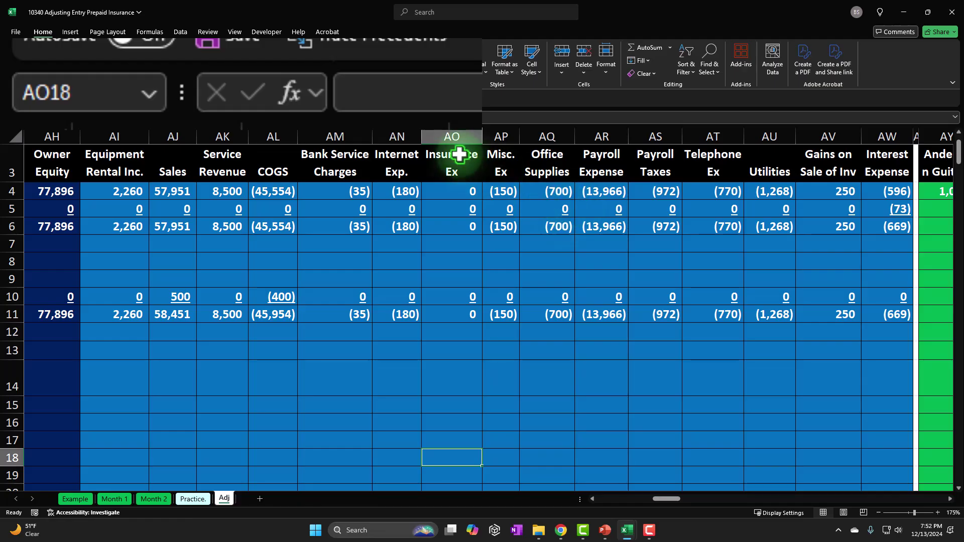
pyautogui.write('-')
pyautogui.press('Left')
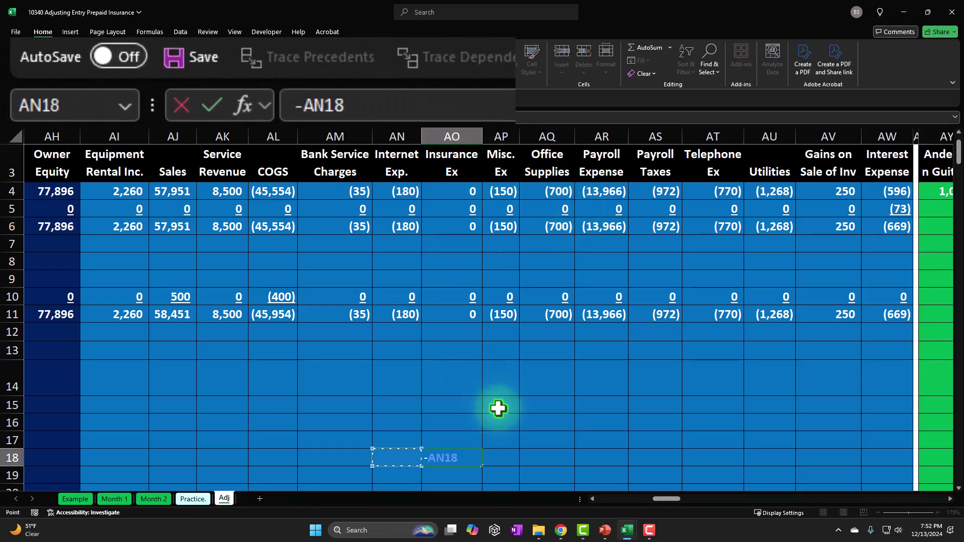
pyautogui.press('Left')
pyautogui.press('Left')
pyautogui.press('Left')
pyautogui.press('Left')
pyautogui.press('Left')
pyautogui.press('Left')
pyautogui.press('Left')
pyautogui.press('Left')
pyautogui.press('Left')
pyautogui.press('Left')
pyautogui.press('Left')
pyautogui.press('Left')
pyautogui.press('Left')
pyautogui.press('Left')
pyautogui.press('Left')
pyautogui.press('Left')
pyautogui.press('Left')
pyautogui.press('Left')
pyautogui.press('Left')
pyautogui.press('Left')
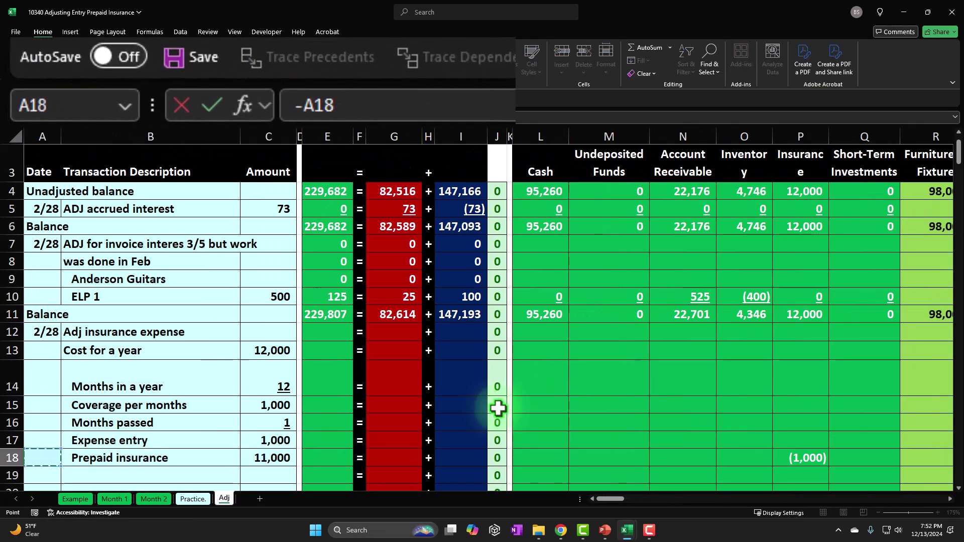
pyautogui.press('Return')
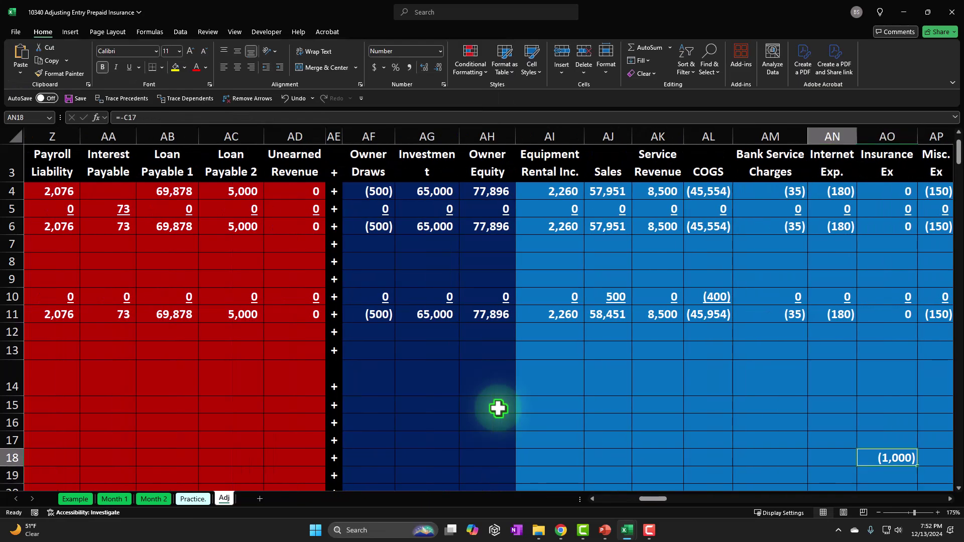
# Step: Enter 0 in row 18 for the asset columns from Cash to Acc. Depre M&E (L to U), skipping Insurance
pyautogui.press('Left')
pyautogui.press('Left')
pyautogui.press('Left')
pyautogui.press('Left')
pyautogui.press('Left')
pyautogui.press('Left')
pyautogui.press('Left')
pyautogui.press('Left')
pyautogui.press('Left')
pyautogui.press('Left')
pyautogui.press('Left')
pyautogui.press('Left')
pyautogui.press('Left')
pyautogui.press('Left')
pyautogui.press('Left')
pyautogui.press('Left')
pyautogui.press('Left')
pyautogui.press('Left')
pyautogui.press('Left')
pyautogui.press('Left')
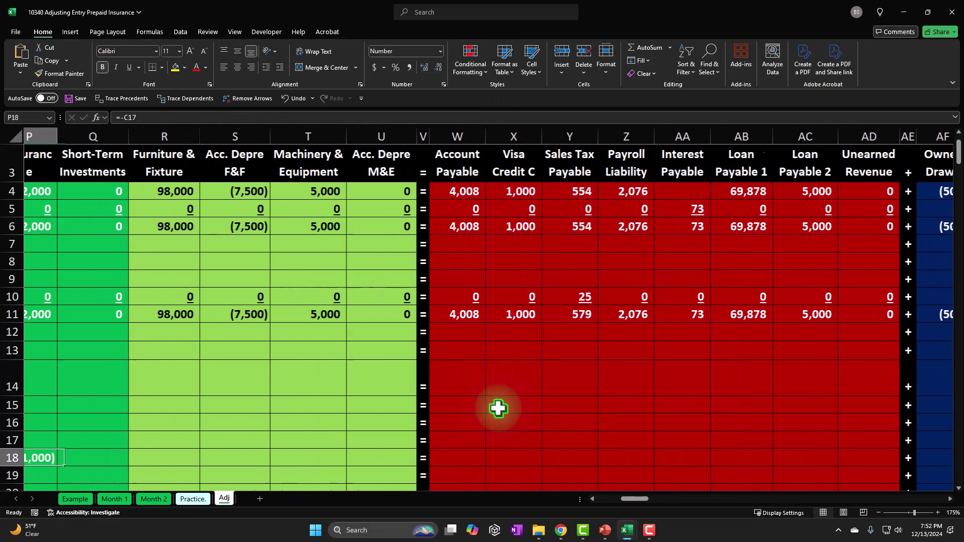
pyautogui.press('Left')
pyautogui.press('Left')
pyautogui.press('Left')
pyautogui.press('Left')
pyautogui.press('Left')
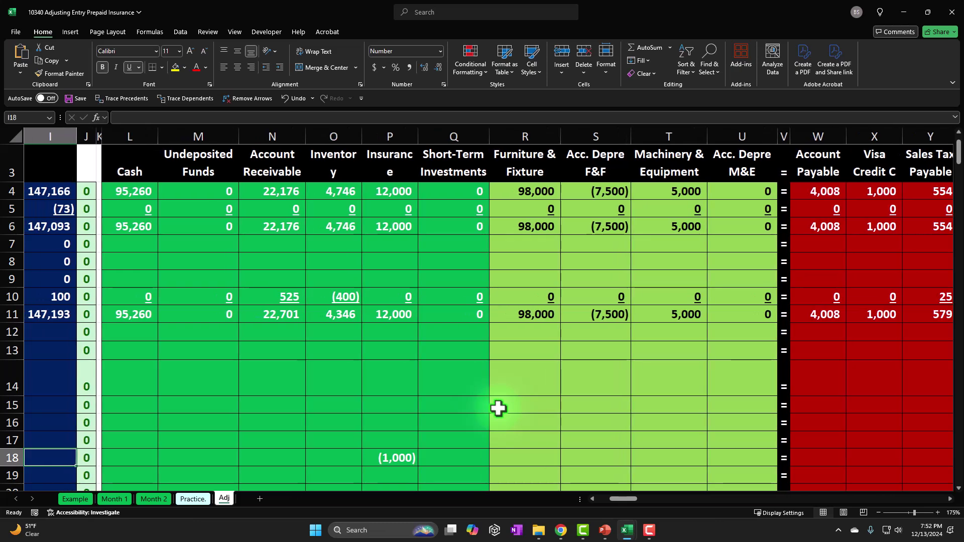
pyautogui.press('Right')
pyautogui.press('Right')
pyautogui.press('Right')
pyautogui.write('0')
pyautogui.press('Right')
pyautogui.write('0')
pyautogui.press('Right')
pyautogui.write('0')
pyautogui.press('Right')
pyautogui.write('0')
pyautogui.write('0')
pyautogui.press('Right')
pyautogui.write('0')
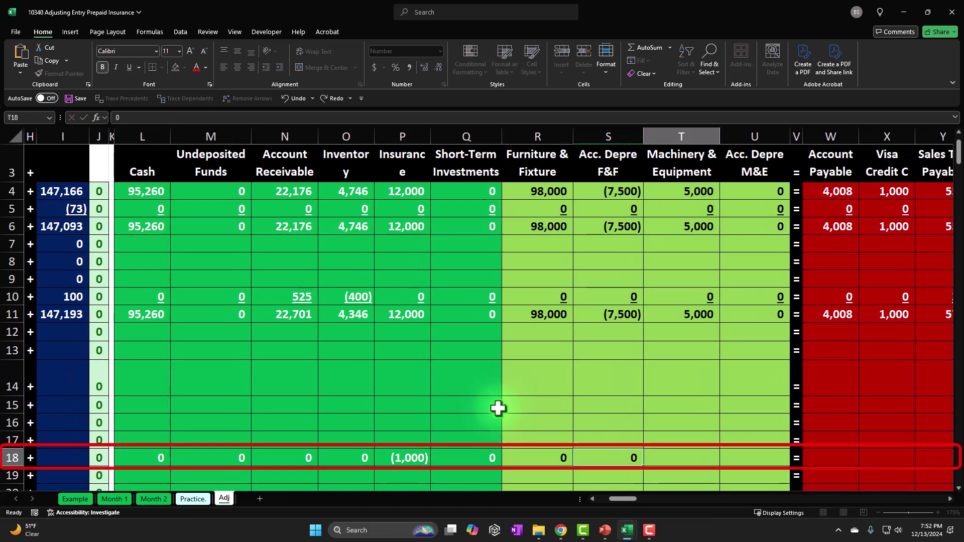
pyautogui.write('0')
pyautogui.press('Right')
# Step: Enter 0 in row 18 for all liability columns from Account Payable to Unearned Revenue (W to AD)
pyautogui.press('0')
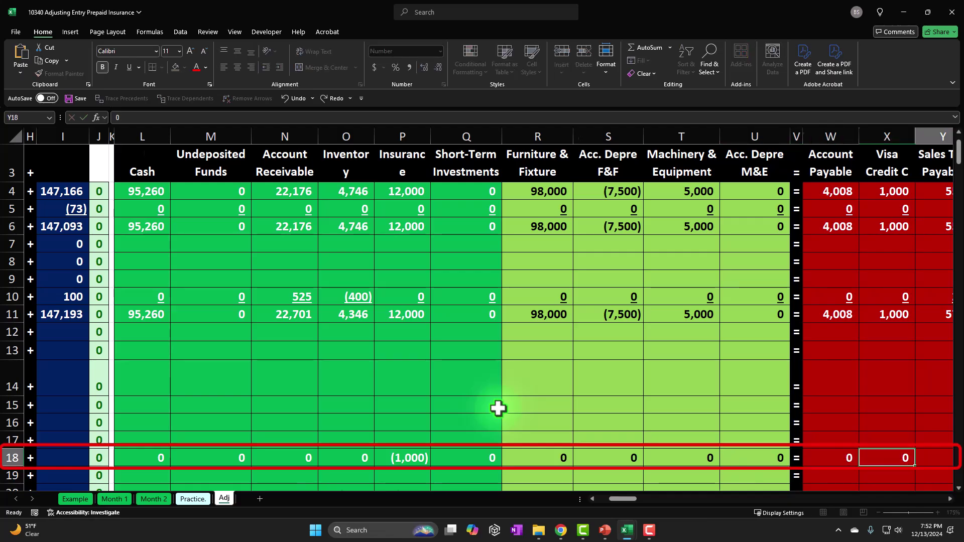
pyautogui.press('Right')
pyautogui.press('0')
pyautogui.press('Right')
pyautogui.press('0')
pyautogui.press('Right')
pyautogui.press('0')
pyautogui.press('Right')
pyautogui.press('0')
pyautogui.press('Right')
pyautogui.write('0')
pyautogui.press('Right')
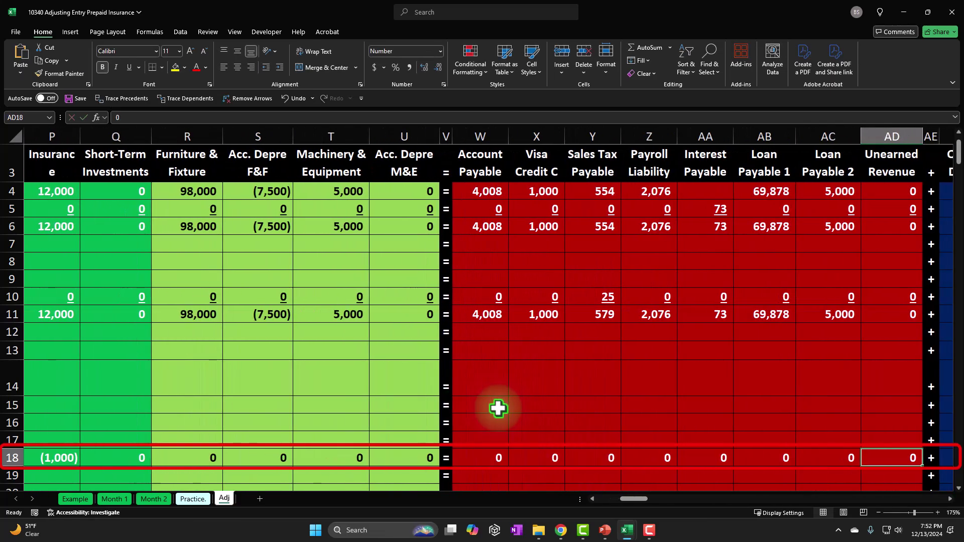
pyautogui.write('0')
pyautogui.press('Right')
# Step: Enter 0 in row 18 for Owner Draws, Investment and Owner Equity (AF to AH)
pyautogui.press('Right')
pyautogui.write('0')
pyautogui.press('Right')
pyautogui.write('0')
pyautogui.press('Right')
pyautogui.write('0')
pyautogui.press('Right')
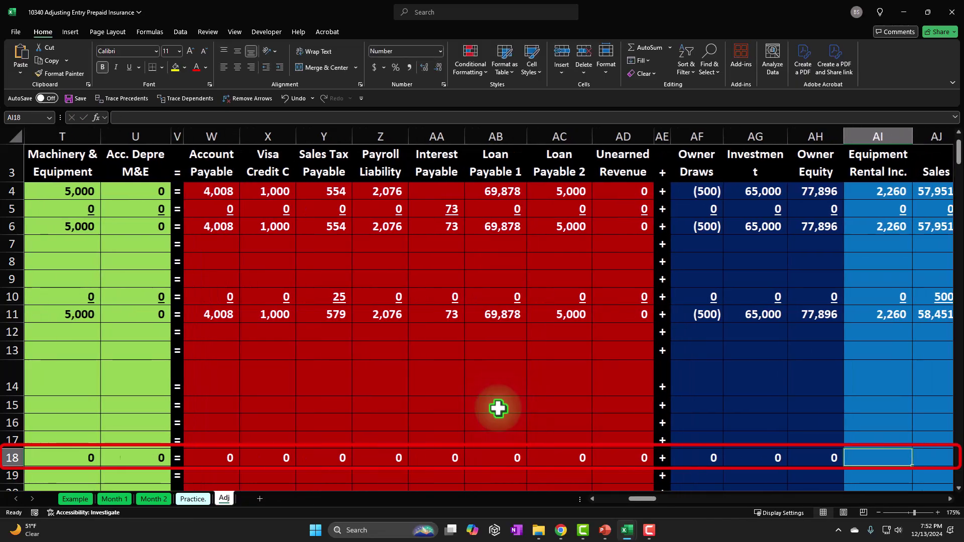
# Step: Enter 0 in row 18 for the income and expense columns from Equipment Rental Inc. to Internet Exp. (AI to AN)
pyautogui.write('0')
pyautogui.press('Right')
pyautogui.press('Right')
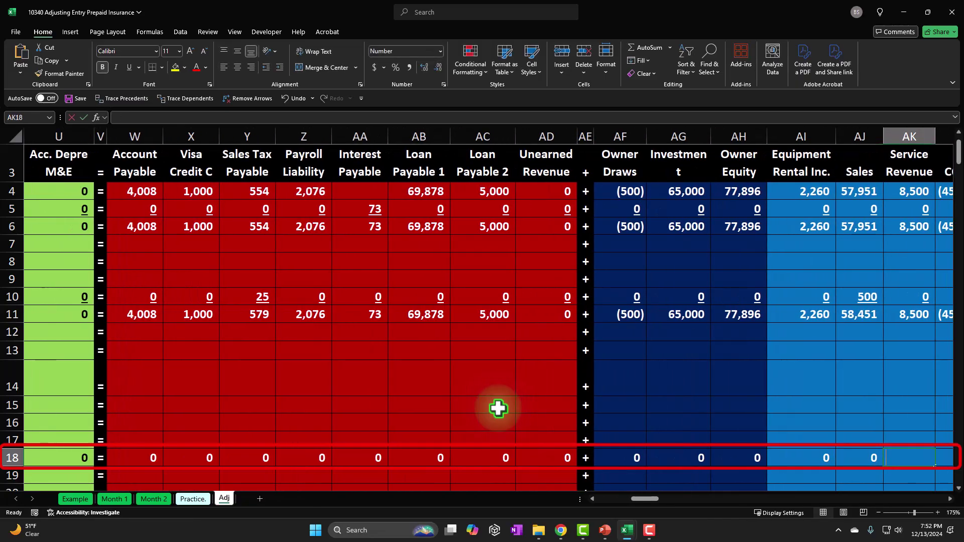
pyautogui.write('0')
pyautogui.press('Right')
pyautogui.write('0')
pyautogui.press('Right')
pyautogui.write('0')
pyautogui.press('Right')
pyautogui.press('0')
pyautogui.press('Right')
pyautogui.press('Right')
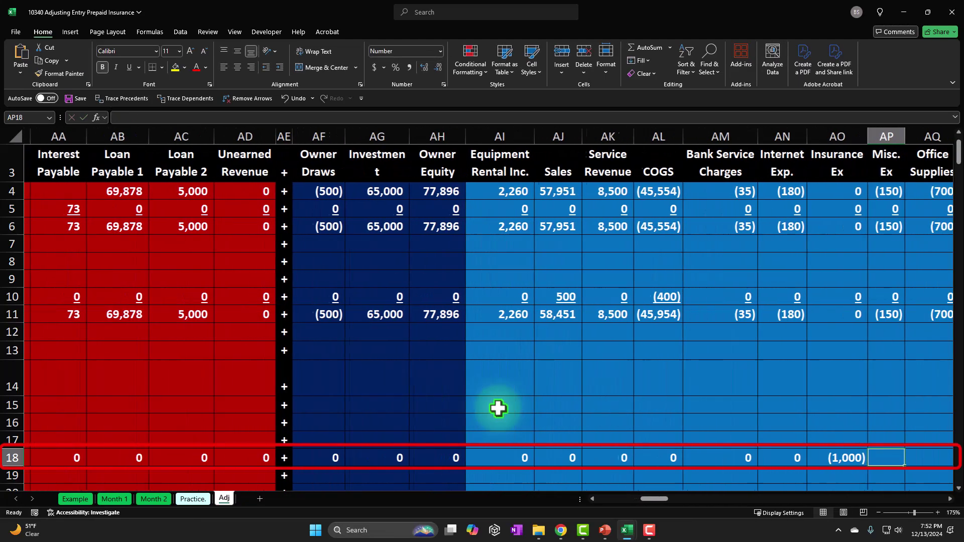
# Step: Enter 0 in row 18 for the expense columns from Misc. Ex to Interest Expense (AP to AW)
pyautogui.write('0')
pyautogui.press('Right')
pyautogui.write('0')
pyautogui.press('Right')
pyautogui.press('0')
pyautogui.press('Right')
pyautogui.write('0')
pyautogui.press('Right')
pyautogui.write('0')
pyautogui.press('Right')
pyautogui.write('0')
pyautogui.press('Right')
pyautogui.write('0')
pyautogui.press('Right')
pyautogui.write('0')
pyautogui.press('Right')
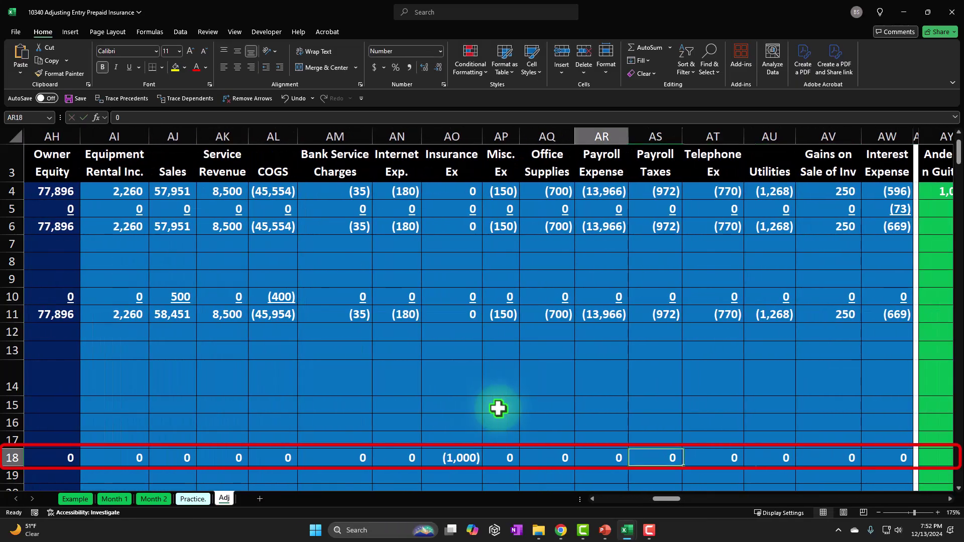
# Step: Fill the Assets, Liabilities and Equity total formulas from E11:I11 down through row 18 and check the row 18 Equity formula
pyautogui.press('Home')
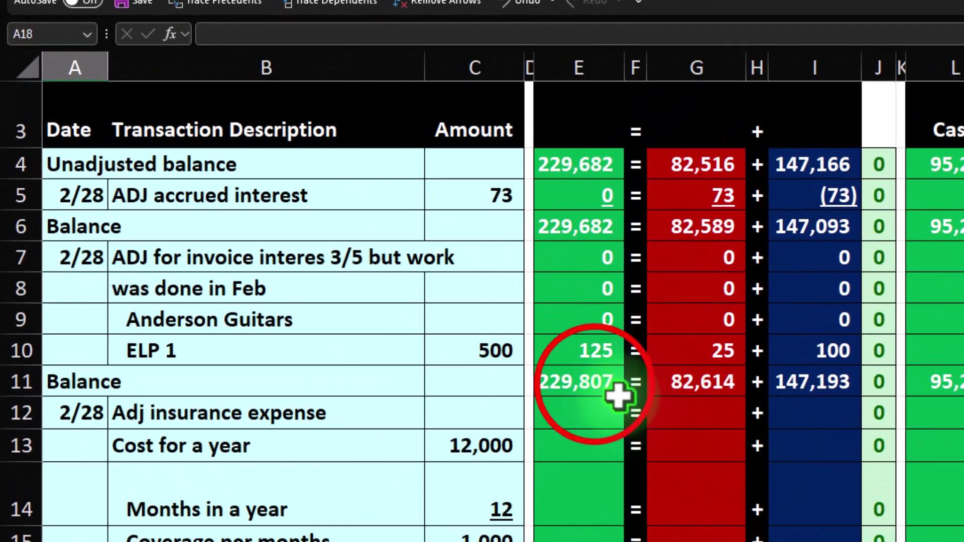
pyautogui.moveTo(387, 329); pyautogui.dragTo(507, 328)
pyautogui.moveTo(789, 383); pyautogui.dragTo(866, 541)
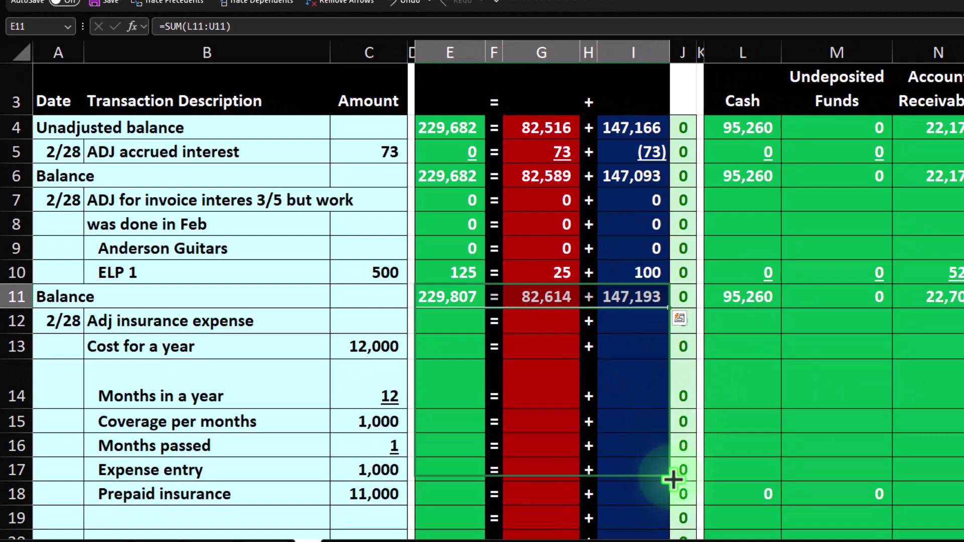
pyautogui.moveTo(672, 480); pyautogui.dragTo(672, 502)
pyautogui.click(625, 494)
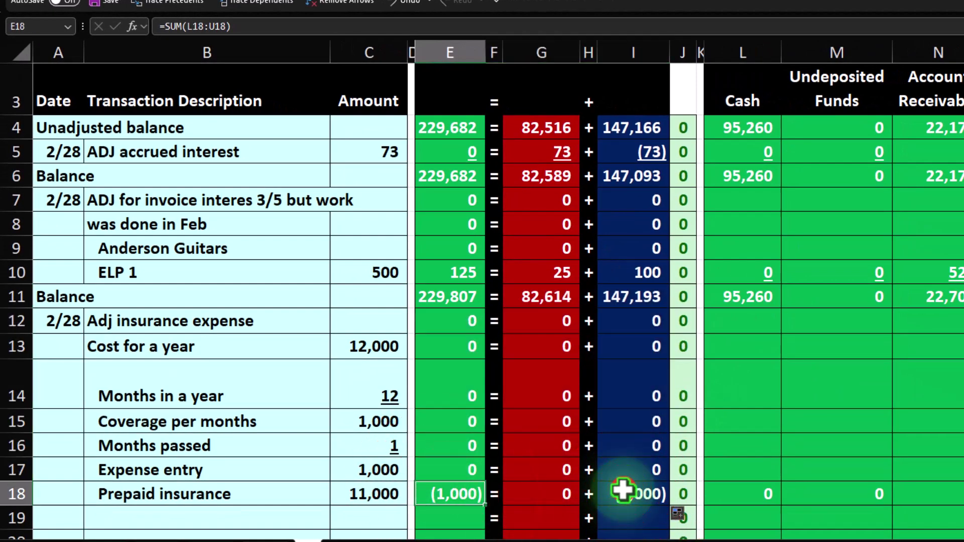
# Step: Freeze the header rows 1 to 3 of the Adj sheet with panes split above A4
pyautogui.scroll(2, 497, 474)
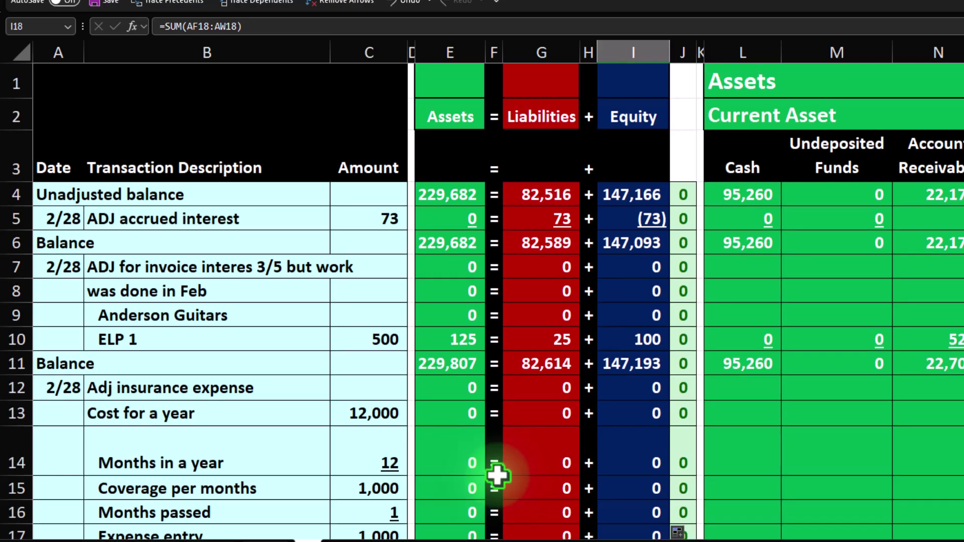
pyautogui.scroll(-2, 492, 482)
pyautogui.scroll(1, 491, 483)
pyautogui.scroll(1, 280, 377)
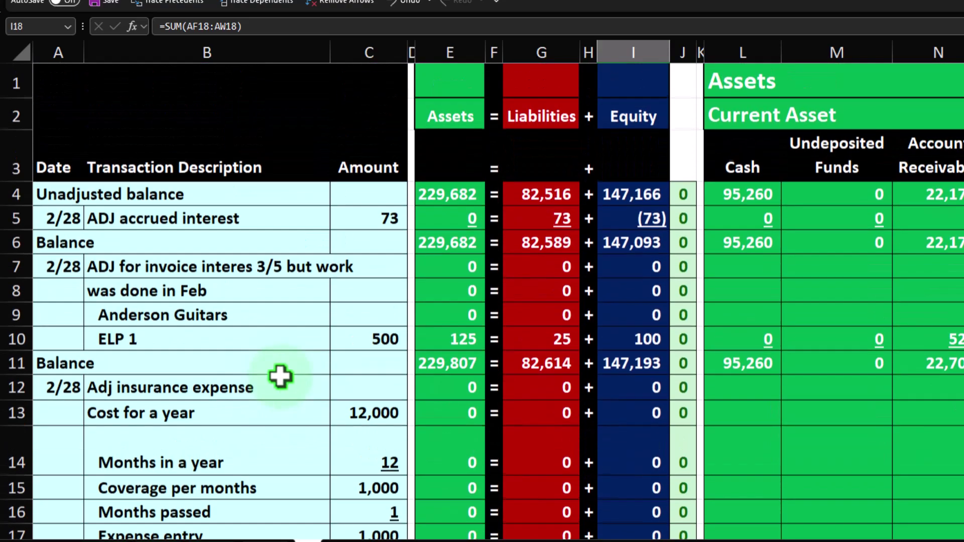
pyautogui.click(47, 195)
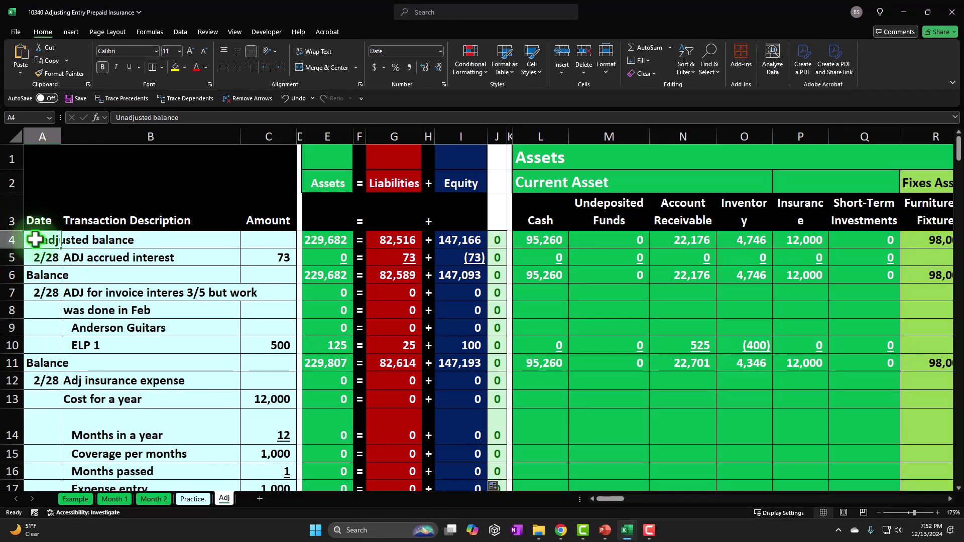
pyautogui.click(233, 32)
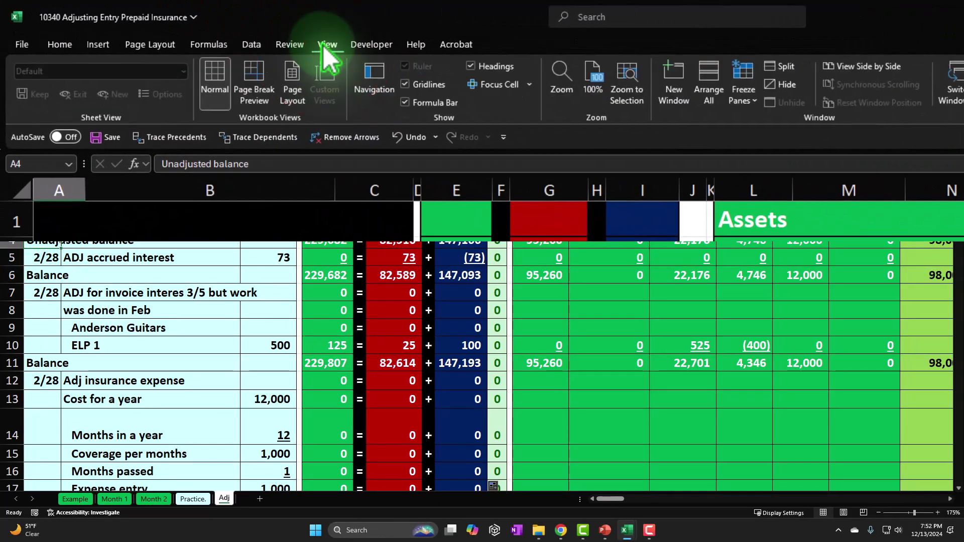
pyautogui.click(736, 91)
pyautogui.click(755, 123)
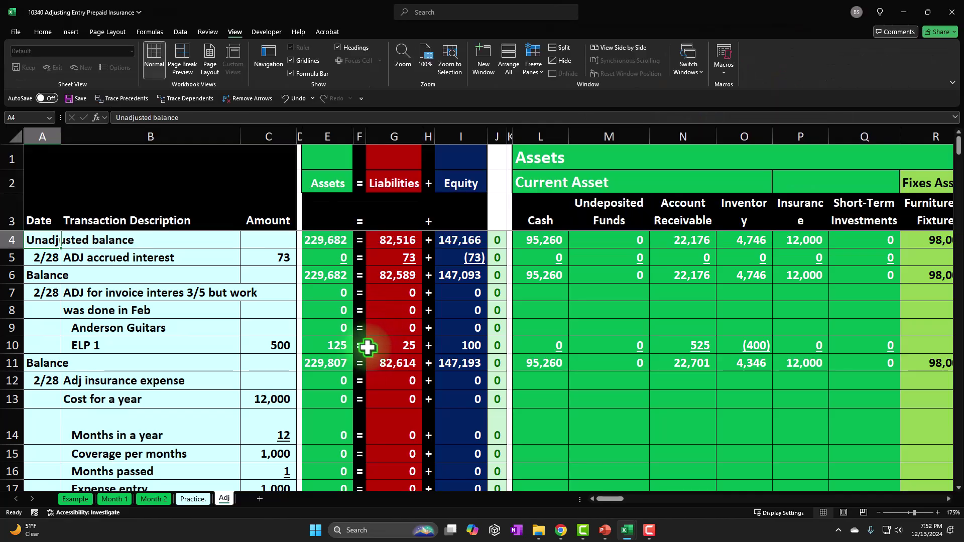
# Step: Examine the Assets and Equity effect in row 18, the Insurance adjustment in P18 and the prior Insurance balance in P11
pyautogui.scroll(-3, 369, 345)
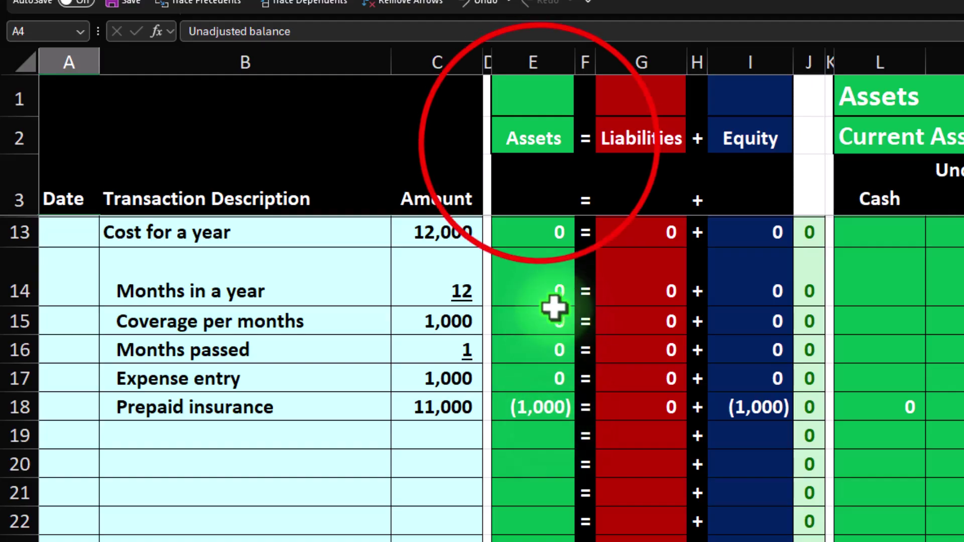
pyautogui.moveTo(537, 140); pyautogui.dragTo(670, 133)
pyautogui.click(757, 129)
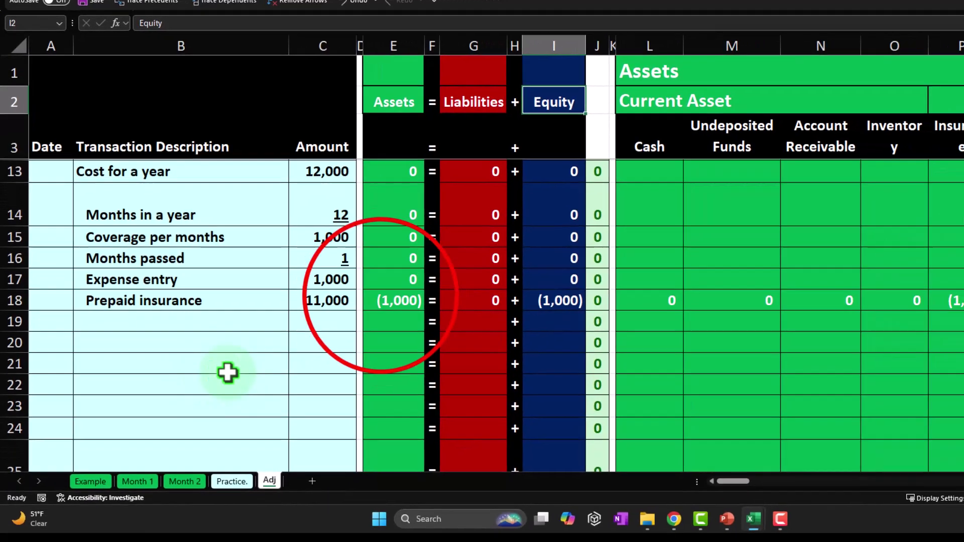
pyautogui.click(455, 347)
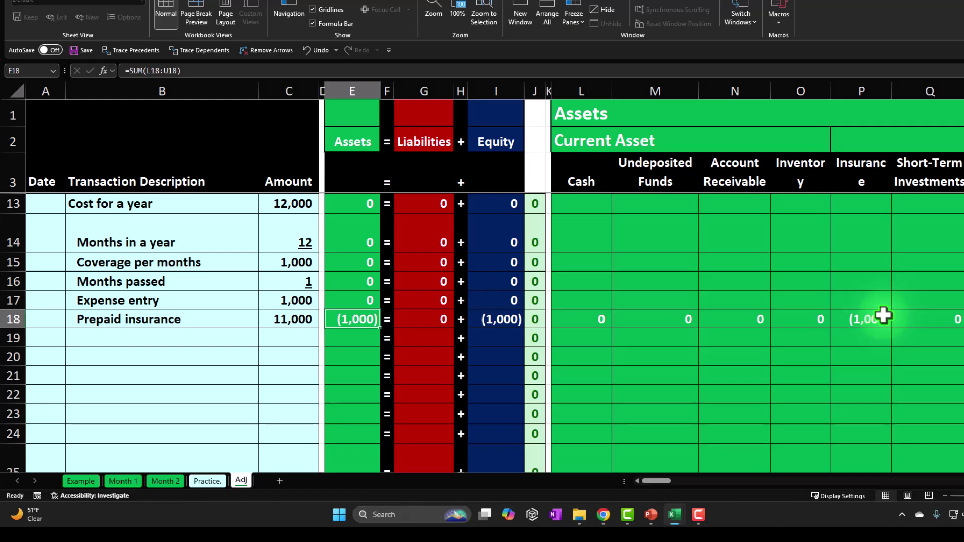
pyautogui.click(883, 316)
pyautogui.scroll(1, 875, 316)
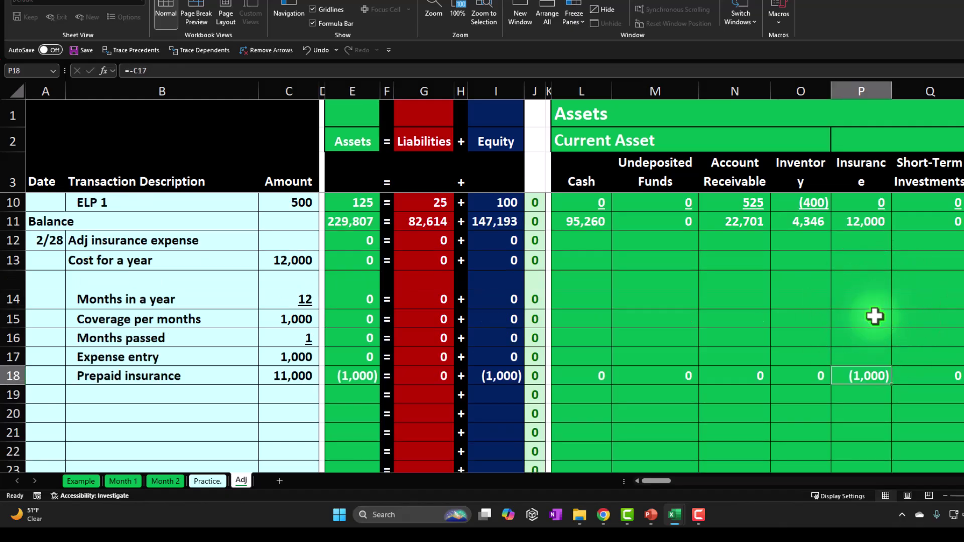
pyautogui.click(862, 223)
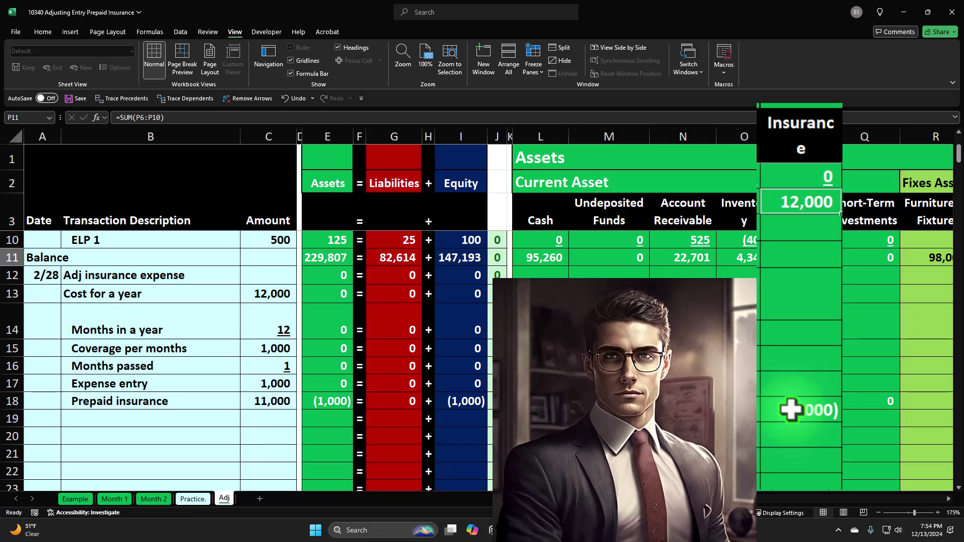
# Step: Label row 19 as the balance row by entering =A11 in A19
pyautogui.click(43, 417)
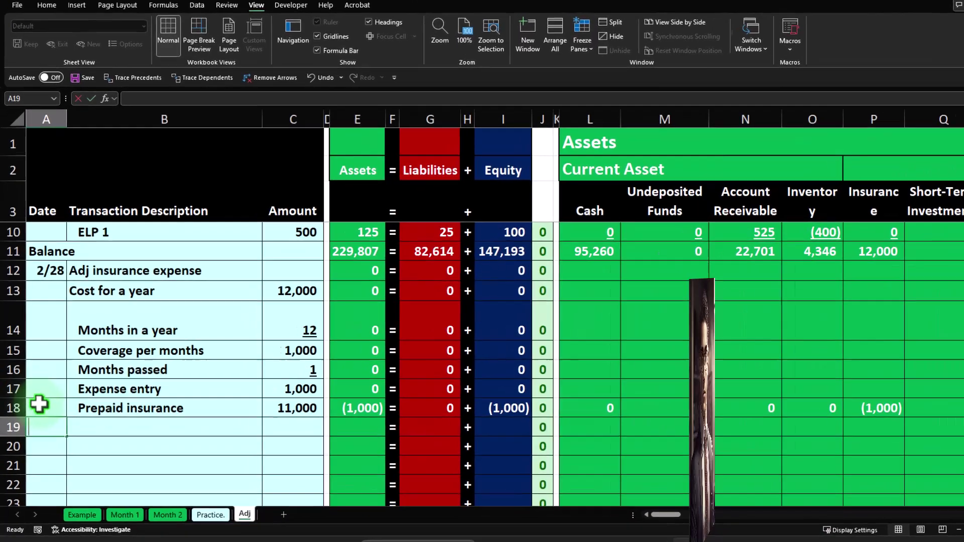
pyautogui.write('=')
pyautogui.press('Up')
pyautogui.press('Up')
pyautogui.press('Up')
pyautogui.press('Up')
pyautogui.press('Up')
pyautogui.press('Up')
pyautogui.press('Up')
pyautogui.press('Up')
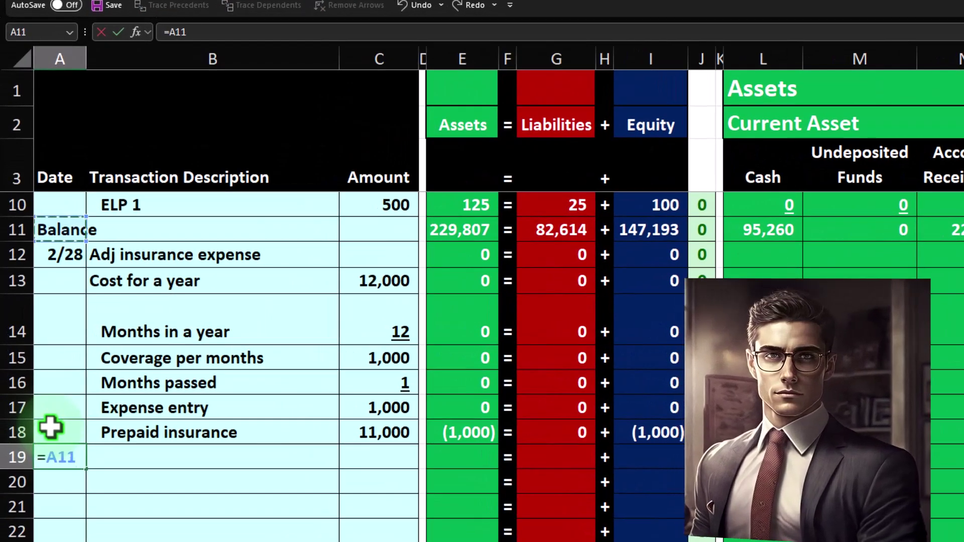
pyautogui.press('Tab')
# Step: Underline the row 18 adjustment amounts across all account columns from Cash to Interest Expense (L18:AW18)
pyautogui.press('Right')
pyautogui.press('Right')
pyautogui.press('Right')
pyautogui.press('Right')
pyautogui.press('Right')
pyautogui.press('Right')
pyautogui.press('Right')
pyautogui.press('Right')
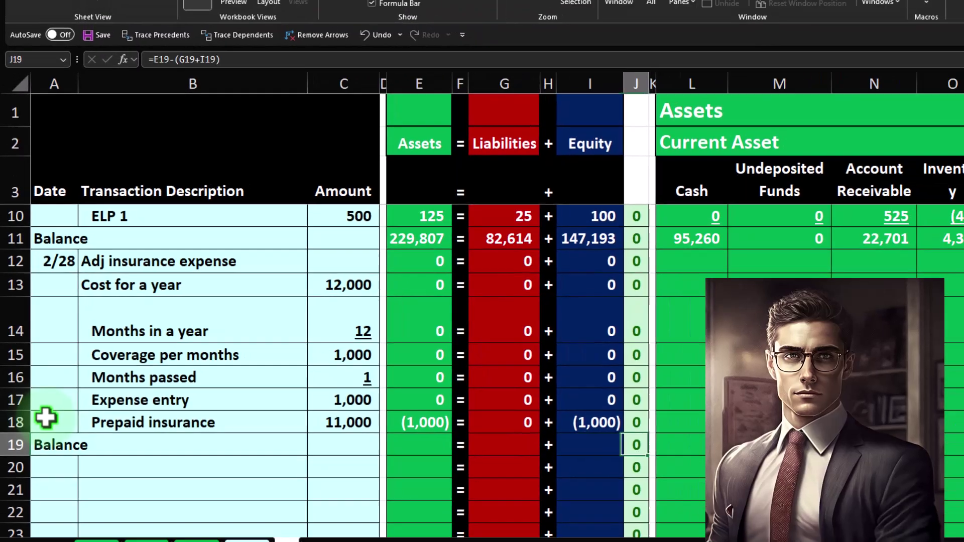
pyautogui.press('Right')
pyautogui.press('Right')
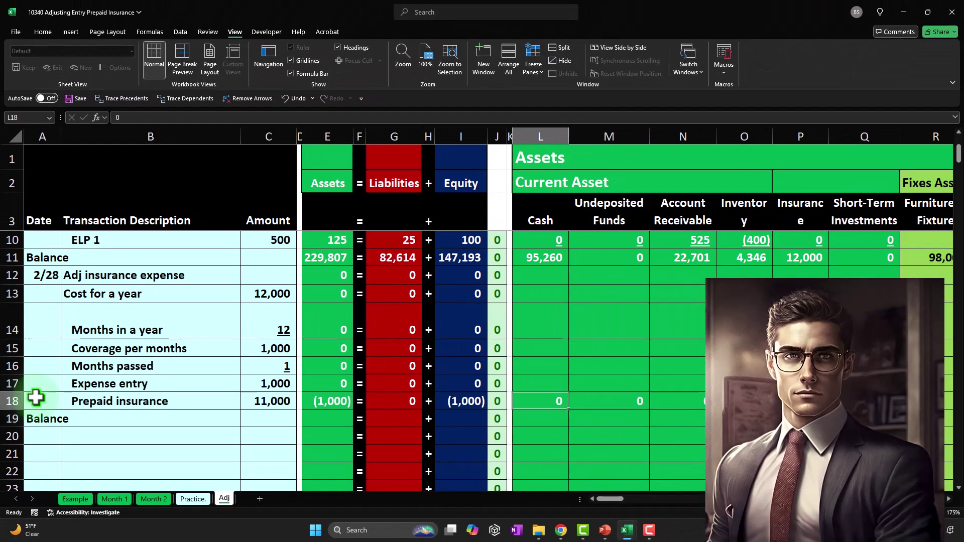
pyautogui.hotkey('shift', 'Right')
pyautogui.hotkey('shift', 'Right')
pyautogui.hotkey('shift', 'Right')
pyautogui.hotkey('shift', 'Right')
pyautogui.hotkey('shift', 'Right')
pyautogui.hotkey('shift', 'Right')
pyautogui.hotkey('shift', 'Right')
pyautogui.hotkey('shift', 'Right')
pyautogui.hotkey('shift', 'Right')
pyautogui.hotkey('shift', 'Right')
pyautogui.hotkey('shift', 'Right')
pyautogui.hotkey('shift', 'Right')
pyautogui.hotkey('shift', 'Right')
pyautogui.hotkey('shift', 'Right')
pyautogui.hotkey('shift', 'Right')
pyautogui.hotkey('shift', 'Right')
pyautogui.hotkey('shift', 'Right')
pyautogui.hotkey('shift', 'Right')
pyautogui.hotkey('shift', 'Right')
pyautogui.hotkey('shift', 'Right')
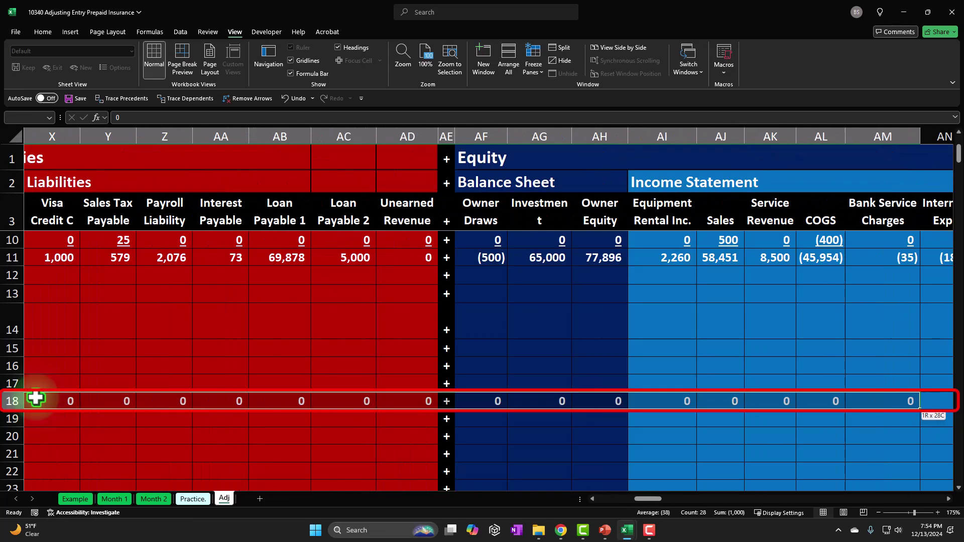
pyautogui.hotkey('shift', 'Right')
pyautogui.hotkey('shift', 'Right')
pyautogui.hotkey('shift', 'Right')
pyautogui.hotkey('shift', 'Right')
pyautogui.hotkey('shift', 'Right')
pyautogui.hotkey('shift', 'Right')
pyautogui.hotkey('shift', 'Right')
pyautogui.hotkey('shift', 'Right')
pyautogui.hotkey('shift', 'Right')
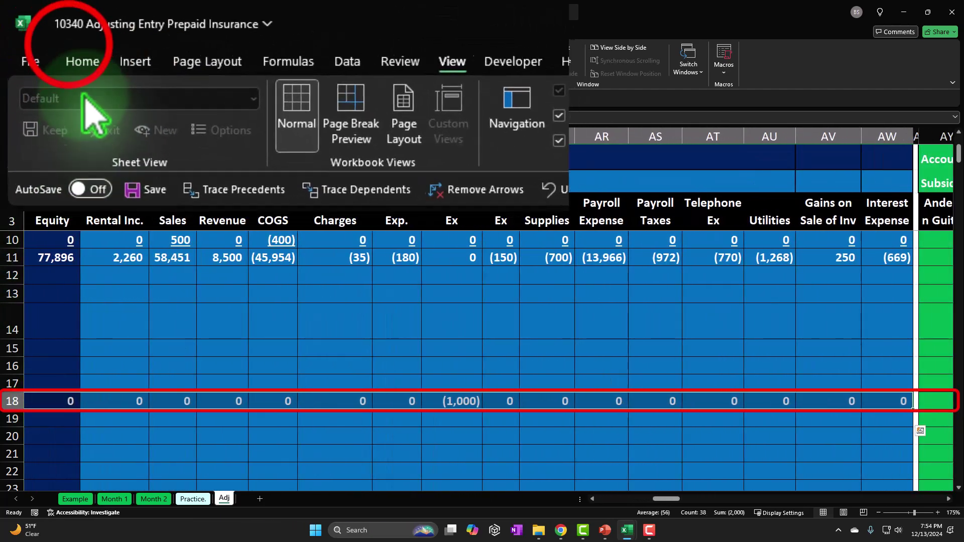
pyautogui.click(48, 12)
pyautogui.click(258, 22)
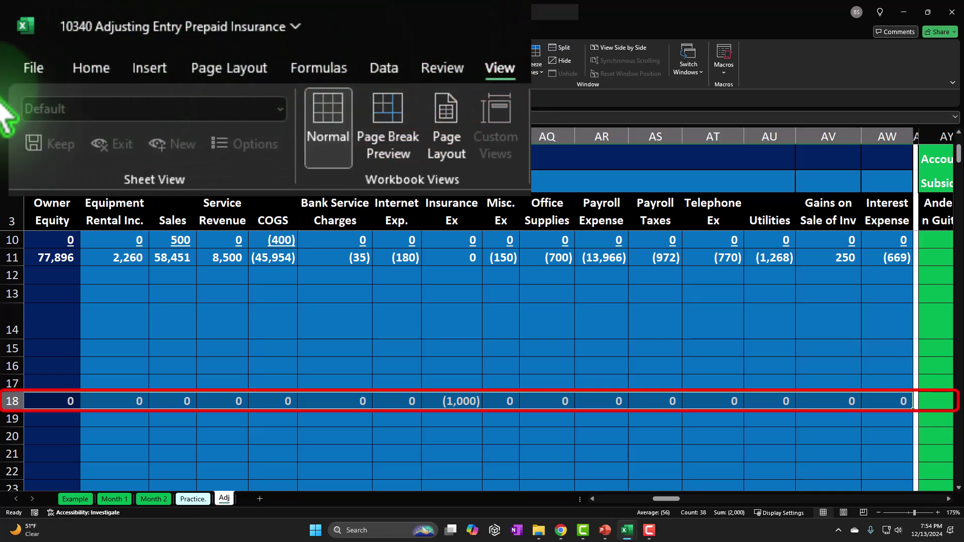
pyautogui.click(90, 69)
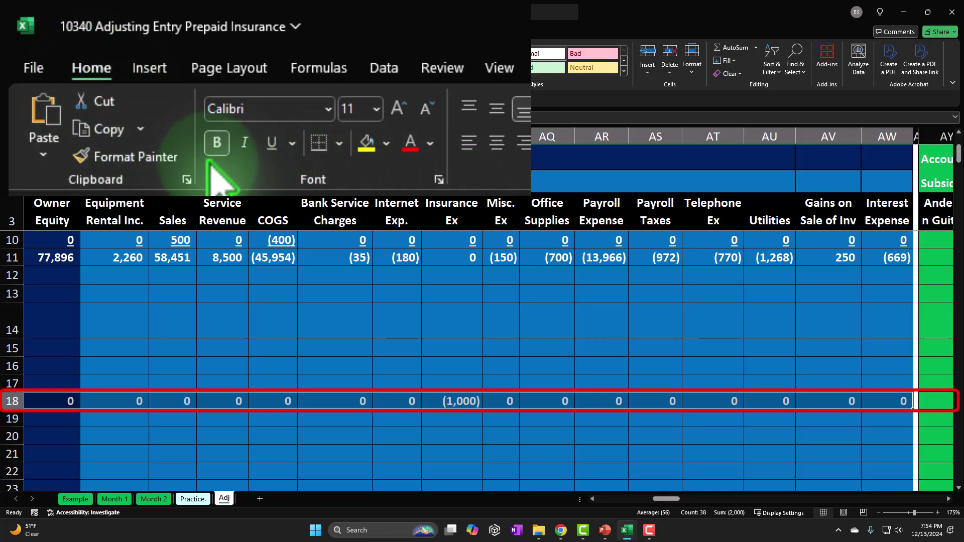
pyautogui.click(272, 143)
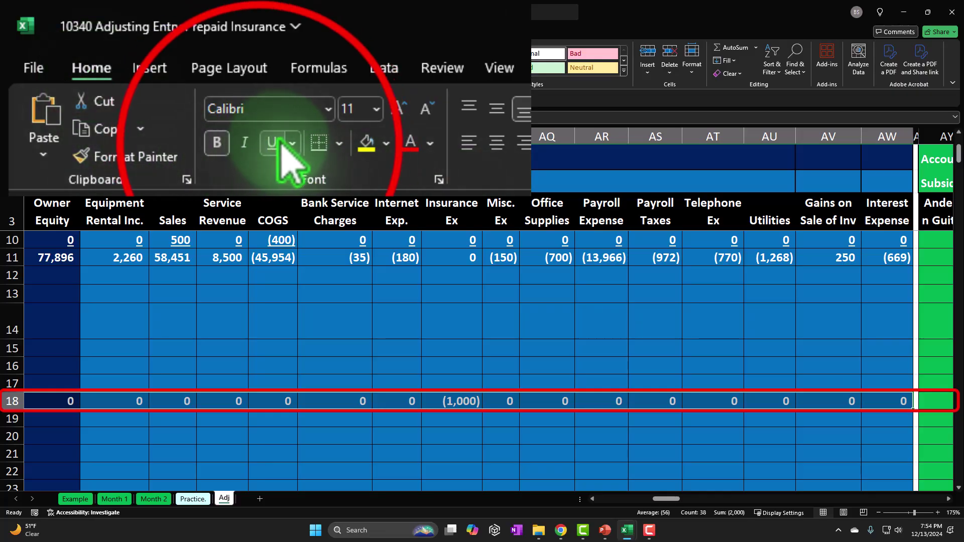
# Step: Calculate the new Cash balance in L19 by summing L11:L18
pyautogui.click(225, 419)
pyautogui.hotkey('ctrl', 'Left')
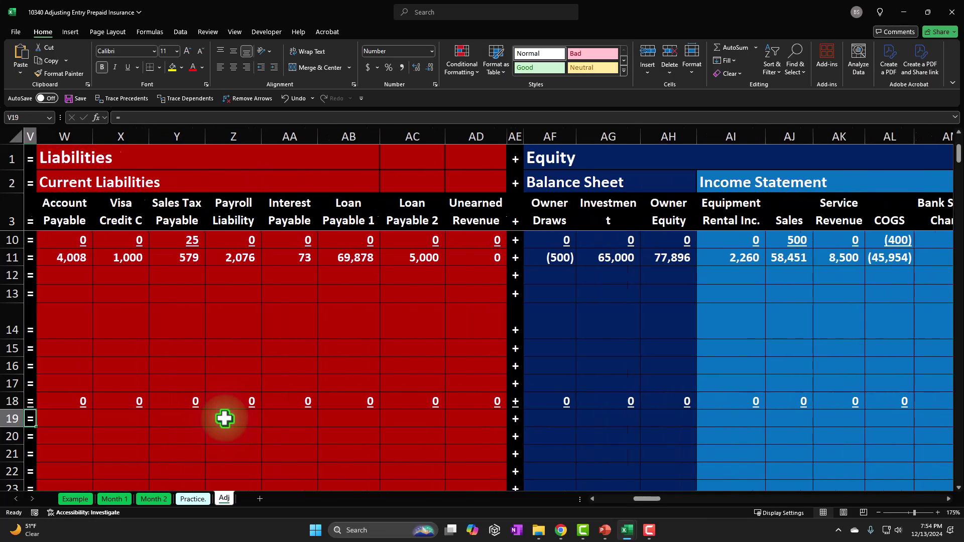
pyautogui.press('Right')
pyautogui.press('Right')
pyautogui.press('Right')
pyautogui.press('Right')
pyautogui.press('Right')
pyautogui.press('Right')
pyautogui.press('Right')
pyautogui.press('Right')
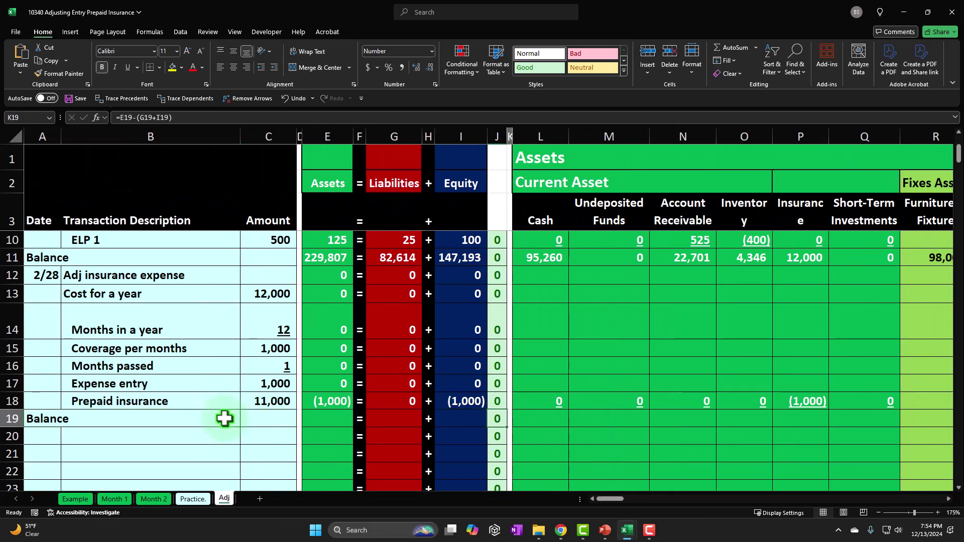
pyautogui.write('=sum(')
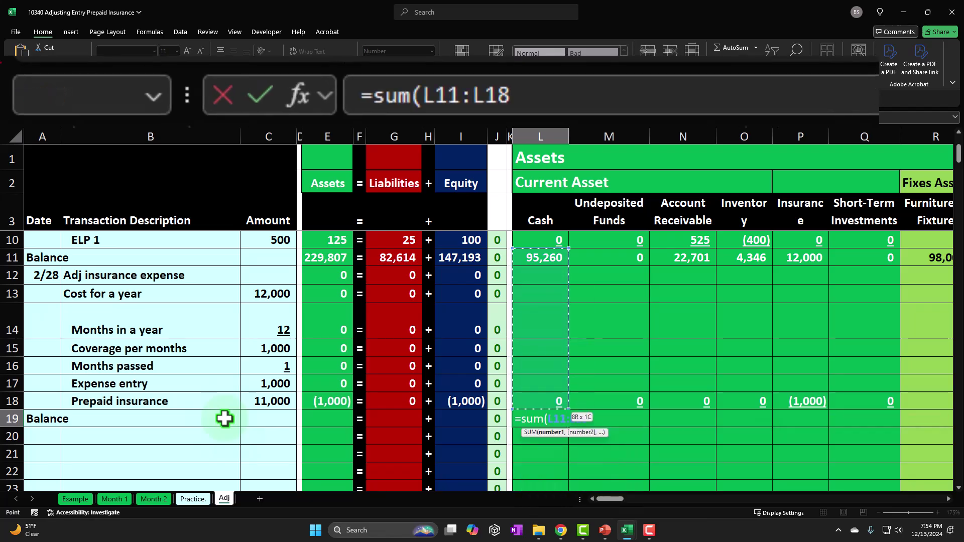
pyautogui.press('Return')
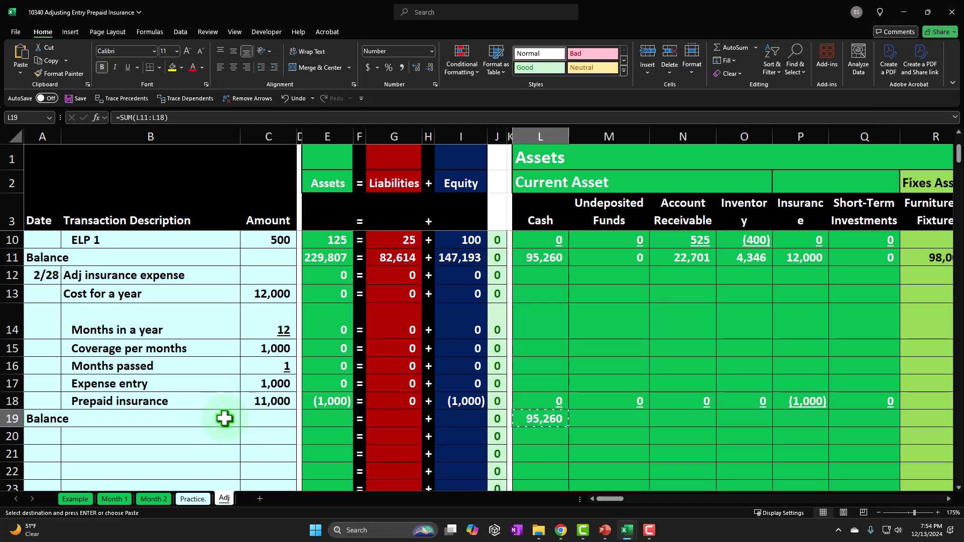
# Step: Copy the Cash balance formula and paste only the formula across row 19 from Undeposited Funds to Interest Expense (M19:AW19)
pyautogui.press('Right')
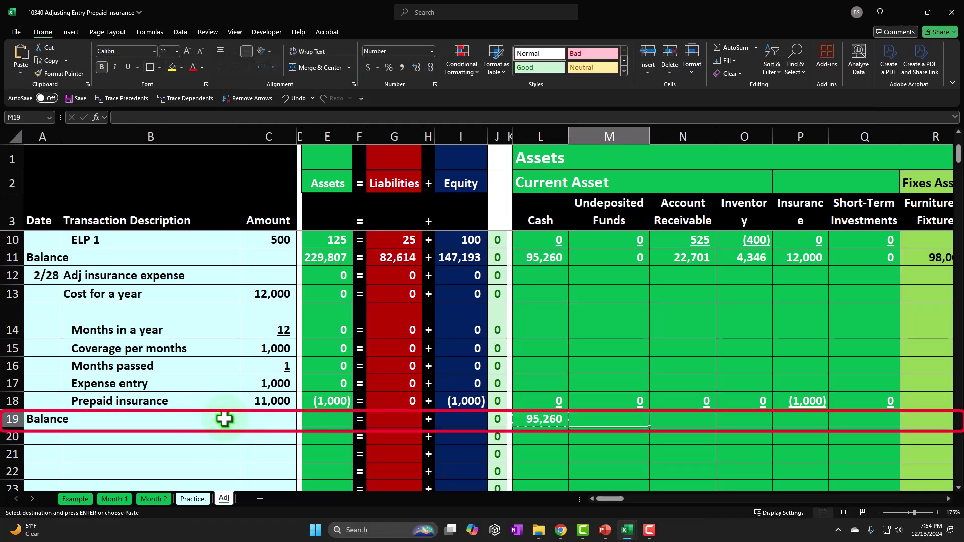
pyautogui.hotkey('shift', 'Right')
pyautogui.hotkey('shift', 'Right')
pyautogui.hotkey('shift', 'Right')
pyautogui.hotkey('shift', 'Right')
pyautogui.hotkey('shift', 'Right')
pyautogui.hotkey('shift', 'Right')
pyautogui.hotkey('shift', 'Right')
pyautogui.hotkey('shift', 'Right')
pyautogui.hotkey('shift', 'Right')
pyautogui.hotkey('shift', 'Right')
pyautogui.hotkey('shift', 'Right')
pyautogui.hotkey('shift', 'Right')
pyautogui.hotkey('shift', 'Right')
pyautogui.hotkey('shift', 'Right')
pyautogui.hotkey('shift', 'Right')
pyautogui.hotkey('shift', 'Right')
pyautogui.hotkey('shift', 'Right')
pyautogui.hotkey('shift', 'Right')
pyautogui.hotkey('shift', 'Right')
pyautogui.hotkey('shift', 'Right')
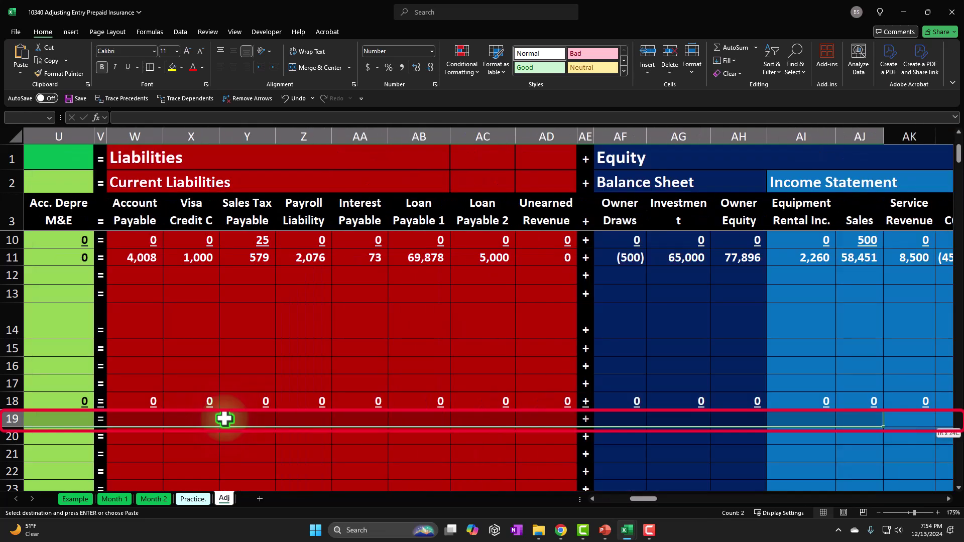
pyautogui.hotkey('shift', 'Right')
pyautogui.hotkey('shift', 'Right')
pyautogui.hotkey('shift', 'Right')
pyautogui.hotkey('shift', 'Right')
pyautogui.hotkey('shift', 'Right')
pyautogui.hotkey('shift', 'Left')
pyautogui.hotkey('shift', 'Left')
pyautogui.hotkey('shift', 'Left')
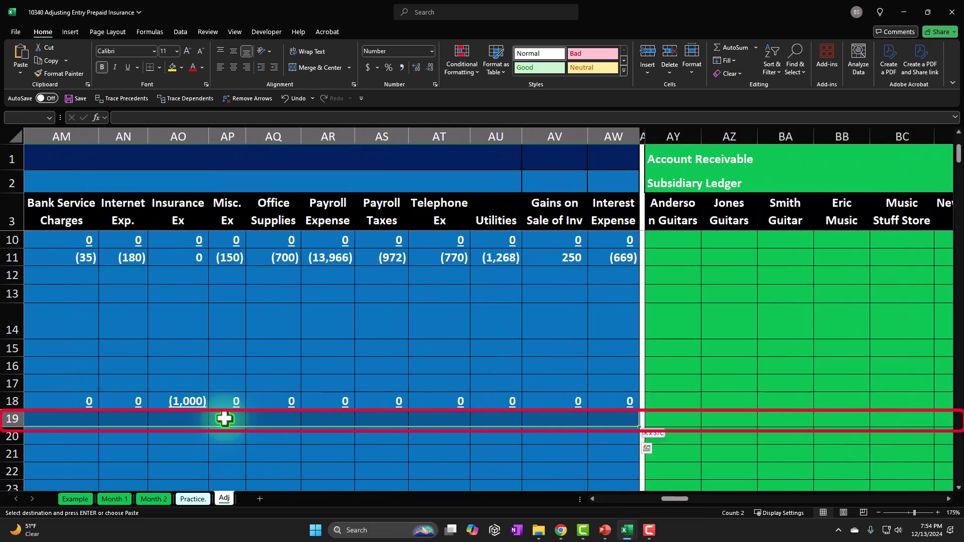
pyautogui.rightClick(410, 419)
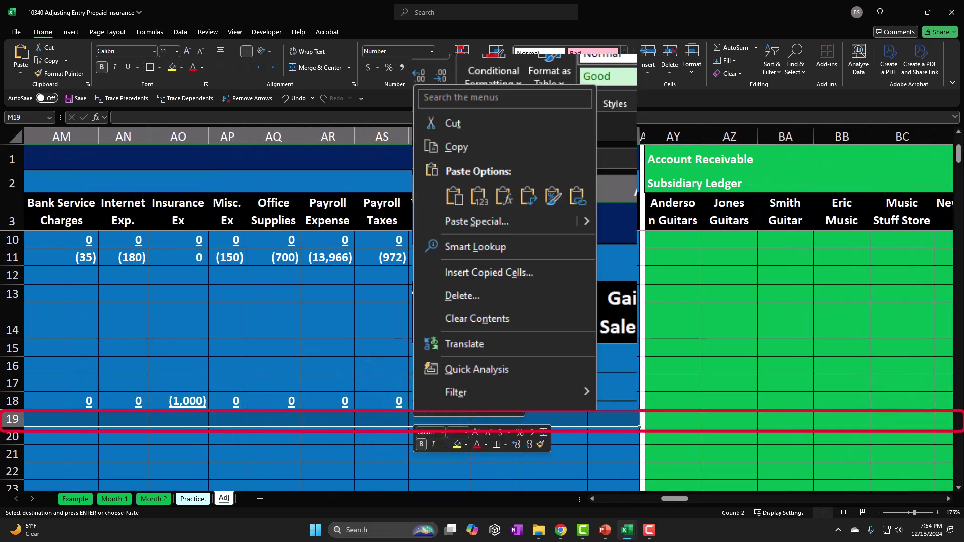
pyautogui.click(503, 196)
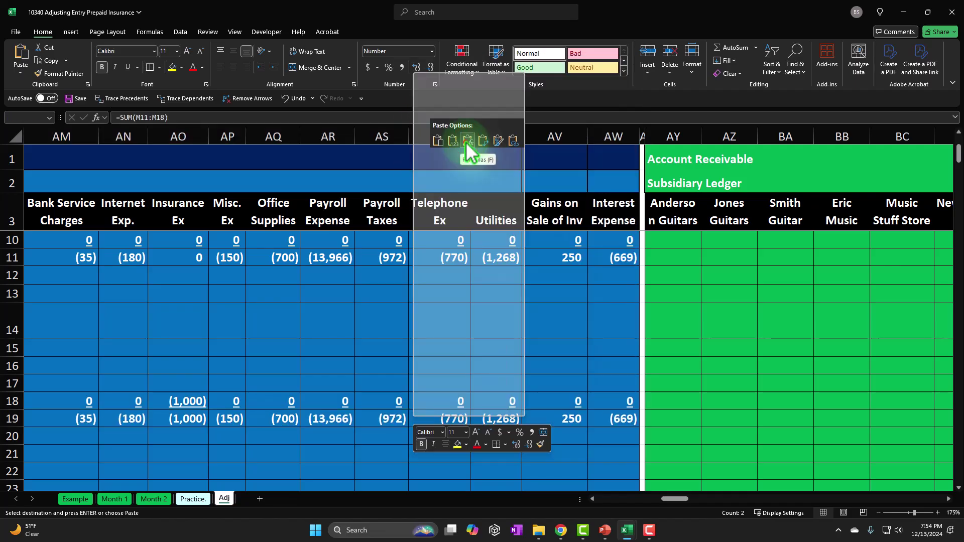
pyautogui.press('Home')
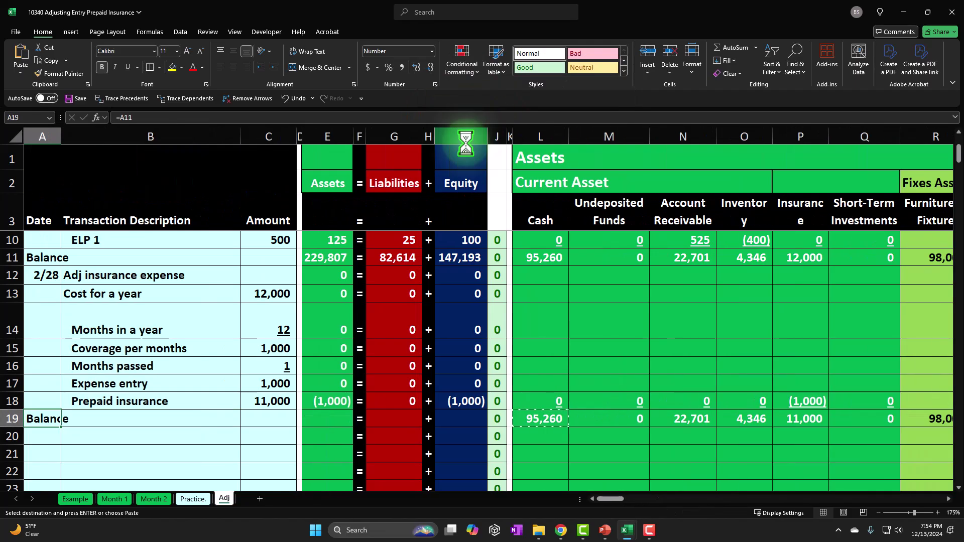
# Step: Fill the Assets, Liabilities and Equity total formulas from E18:I18 down into balance row 19
pyautogui.press('Right')
pyautogui.press('Right')
pyautogui.press('Right')
pyautogui.press('Right')
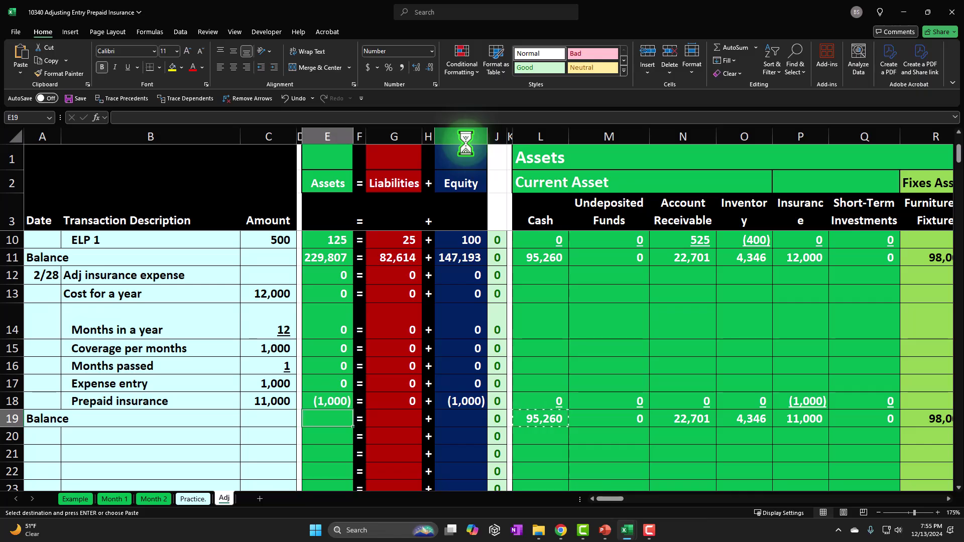
pyautogui.moveTo(336, 400); pyautogui.dragTo(470, 408)
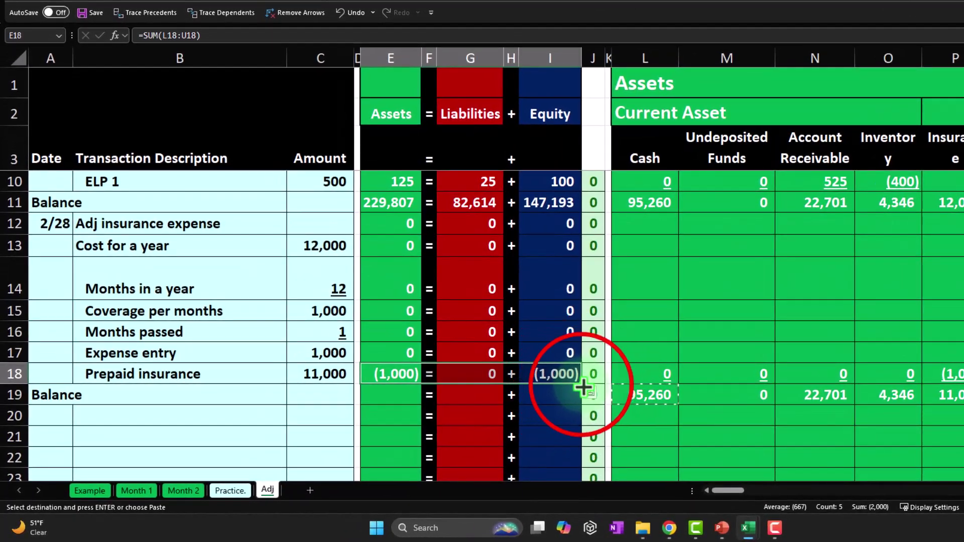
pyautogui.moveTo(583, 387); pyautogui.dragTo(582, 398)
# Step: Review the row 19 balances and separators from the Liabilities total across the asset and liability accounts to Equipment Rental Inc
pyautogui.click(475, 391)
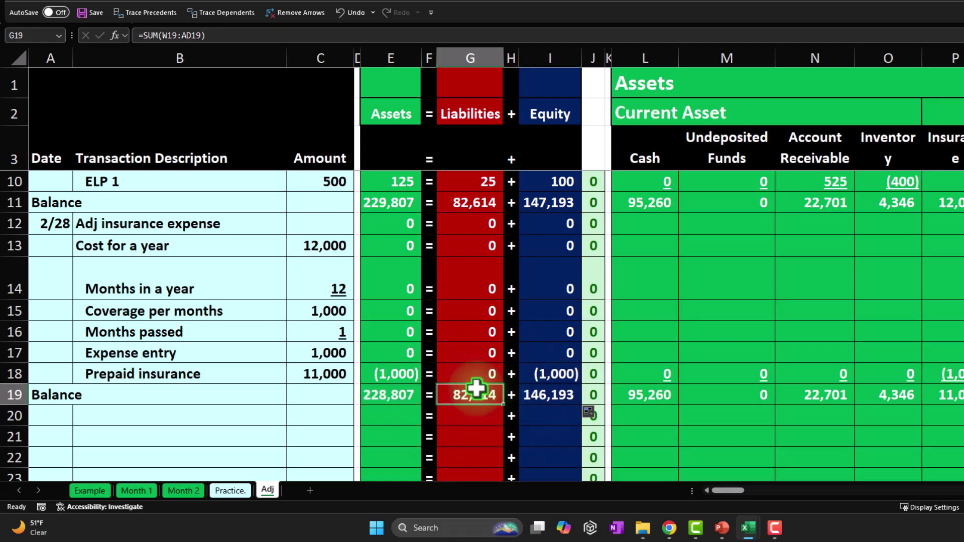
pyautogui.press('Right')
pyautogui.press('Right')
pyautogui.press('Right')
pyautogui.press('Right')
pyautogui.press('Right')
pyautogui.press('Right')
pyautogui.press('Right')
pyautogui.press('Right')
pyautogui.press('Right')
pyautogui.press('Right')
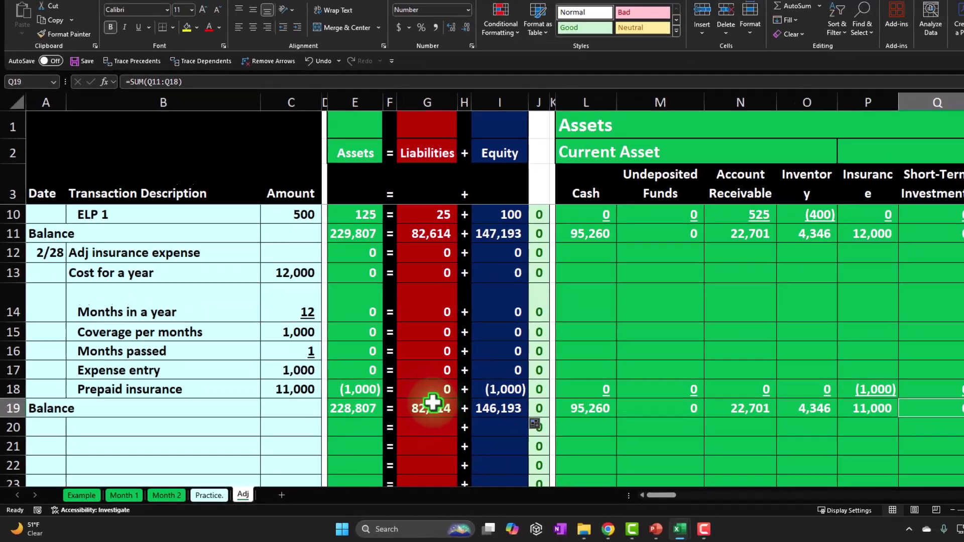
pyautogui.press('Right')
pyautogui.press('Right')
pyautogui.press('Right')
pyautogui.press('Right')
pyautogui.press('Right')
pyautogui.press('Right')
pyautogui.press('Right')
pyautogui.press('Right')
pyautogui.press('Right')
pyautogui.press('Right')
pyautogui.press('Right')
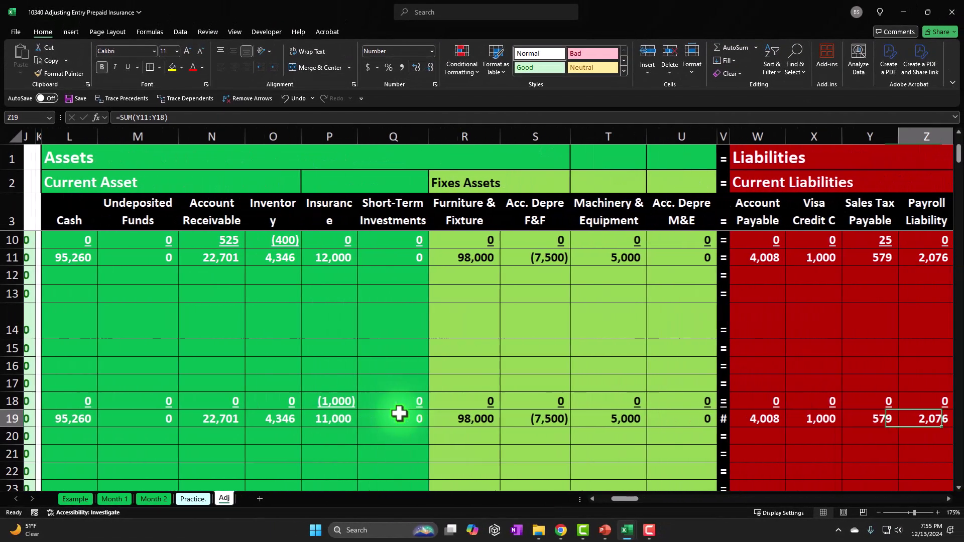
pyautogui.press('Right')
pyautogui.press('Right')
pyautogui.press('Right')
pyautogui.press('Right')
pyautogui.press('Right')
pyautogui.press('Right')
pyautogui.press('Right')
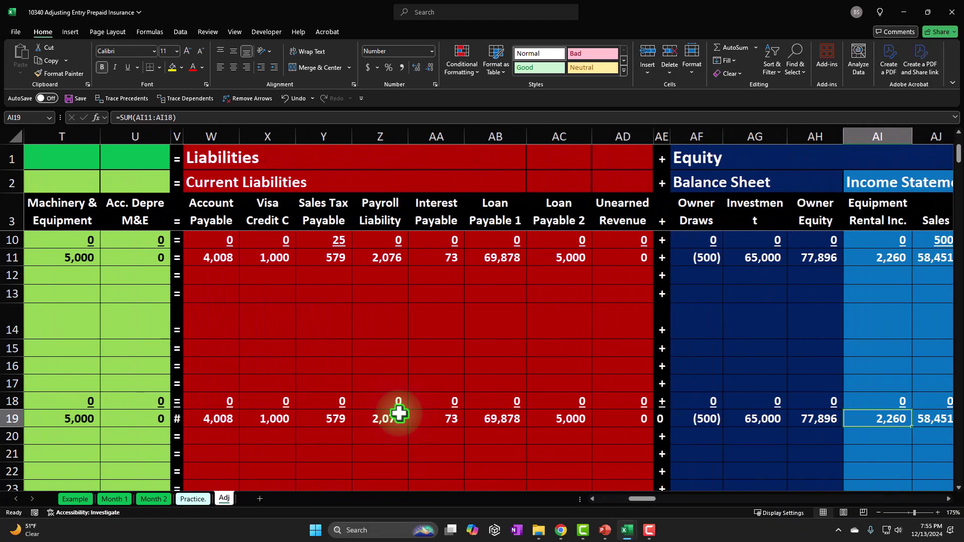
# Step: Restore the row 19 separators by filling the equals sign from V17 to V19 and the plus sign from AE17 to AE19
pyautogui.scroll(-1, 399, 413)
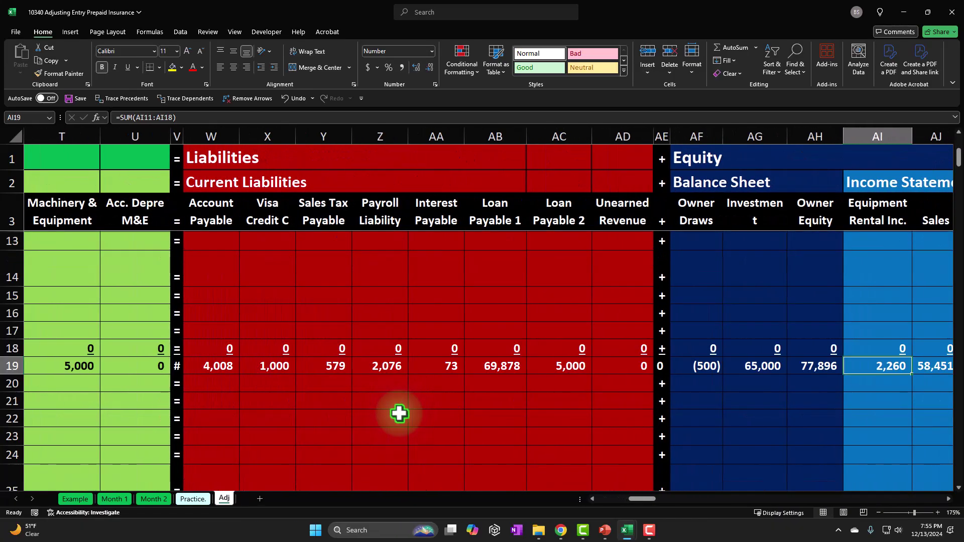
pyautogui.click(176, 331)
pyautogui.moveTo(177, 343); pyautogui.dragTo(177, 387)
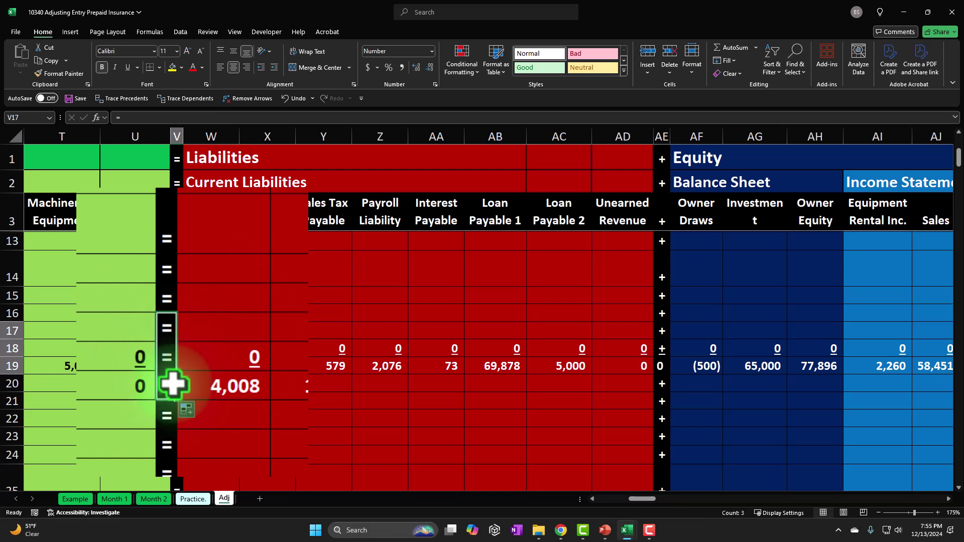
pyautogui.click(662, 329)
pyautogui.moveTo(670, 336); pyautogui.dragTo(670, 391)
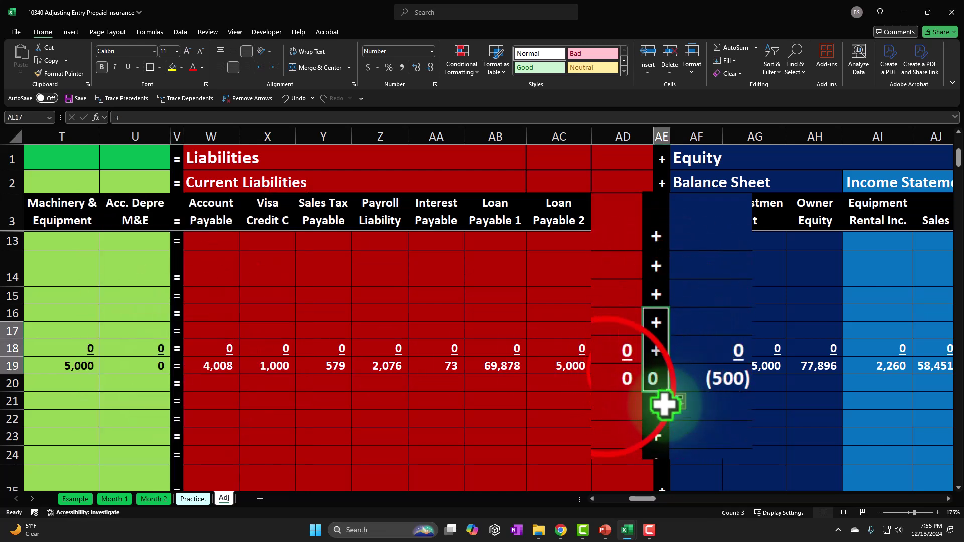
pyautogui.click(631, 371)
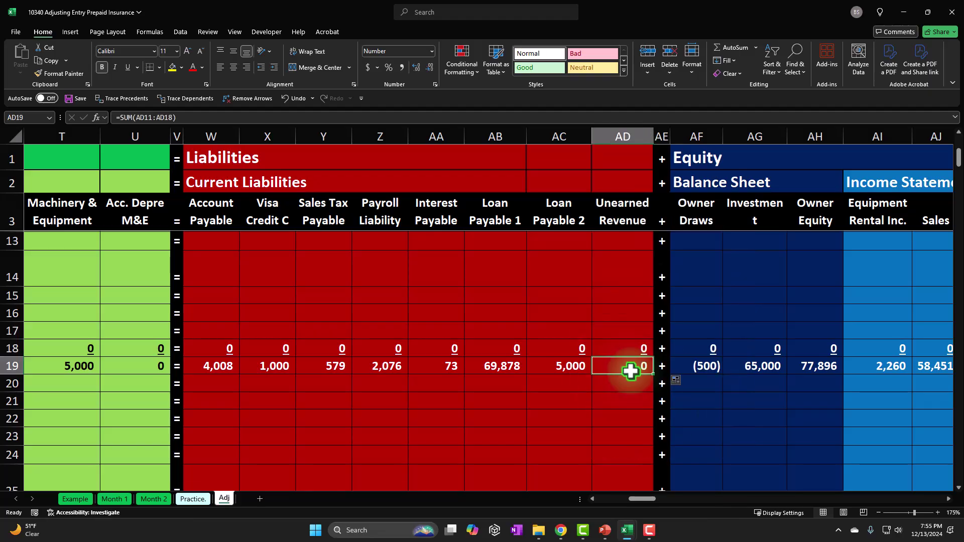
# Step: Examine the row 19 equity and income statement balances through Gains on Sale of Inv, and return to the Balance label in A19
pyautogui.press('Right')
pyautogui.press('Right')
pyautogui.press('Right')
pyautogui.press('Right')
pyautogui.press('Right')
pyautogui.press('Right')
pyautogui.press('Right')
pyautogui.press('Right')
pyautogui.press('Right')
pyautogui.press('Right')
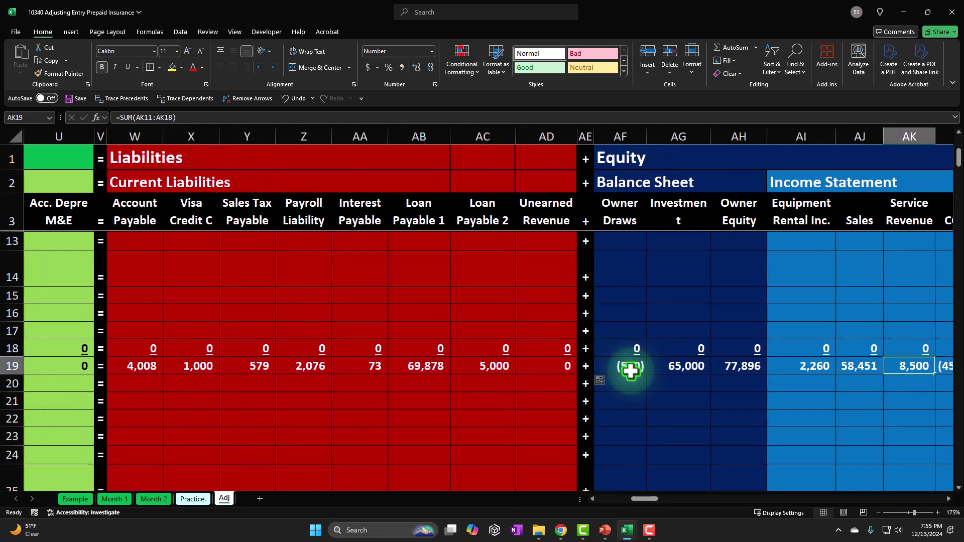
pyautogui.press('Right')
pyautogui.press('Right')
pyautogui.press('Right')
pyautogui.press('Right')
pyautogui.press('Right')
pyautogui.press('Right')
pyautogui.press('Right')
pyautogui.press('Right')
pyautogui.press('Right')
pyautogui.press('Right')
pyautogui.press('Right')
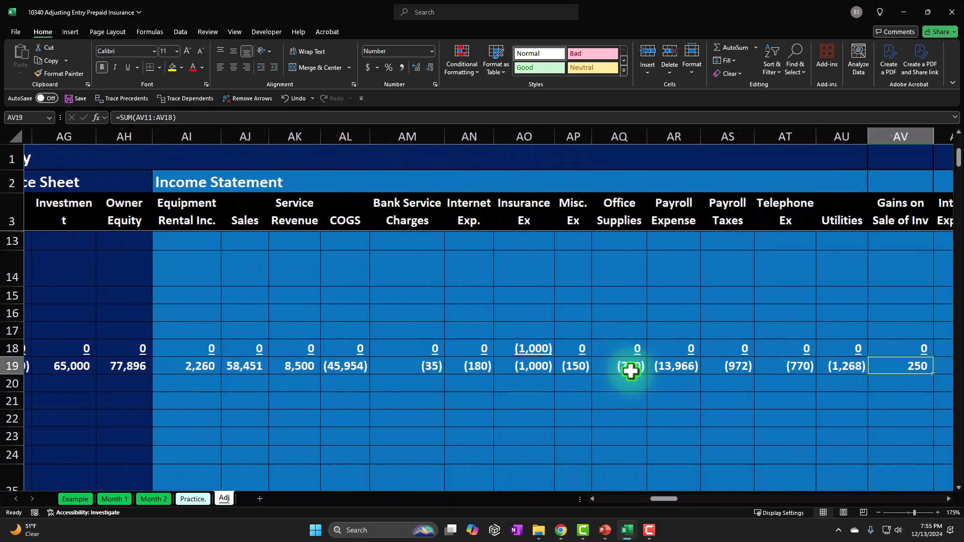
pyautogui.press('Left')
pyautogui.press('Left')
pyautogui.press('Left')
pyautogui.press('Left')
pyautogui.press('Left')
pyautogui.press('Left')
pyautogui.press('Left')
pyautogui.press('Left')
pyautogui.press('Left')
pyautogui.press('Left')
pyautogui.press('Left')
pyautogui.press('Left')
pyautogui.press('Left')
pyautogui.press('Left')
pyautogui.press('Left')
pyautogui.press('Left')
pyautogui.press('Left')
pyautogui.press('Left')
pyautogui.press('Left')
pyautogui.press('Left')
pyautogui.press('Left')
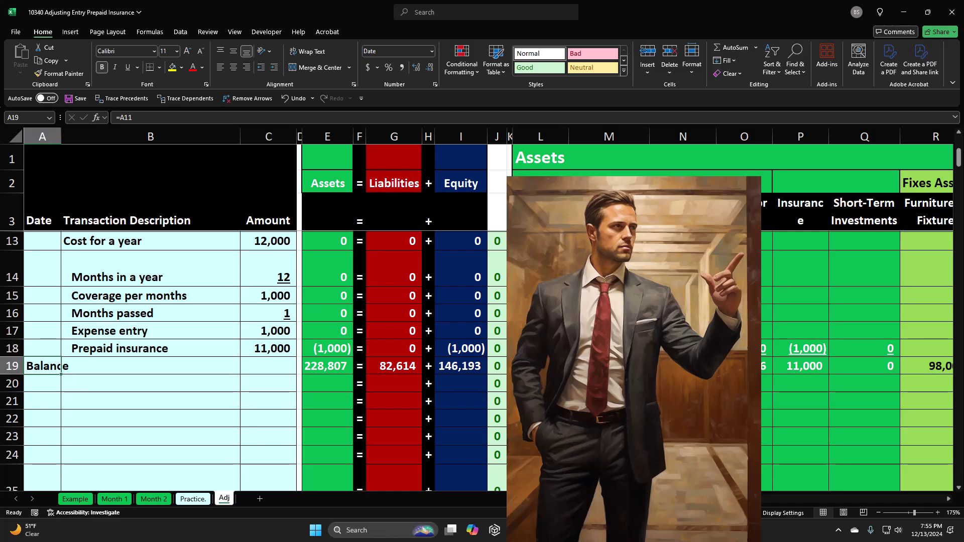
# Step: Select the row 19 income statement balances from Equipment Rental Inc. onward to check their combined total
pyautogui.click(151, 384)
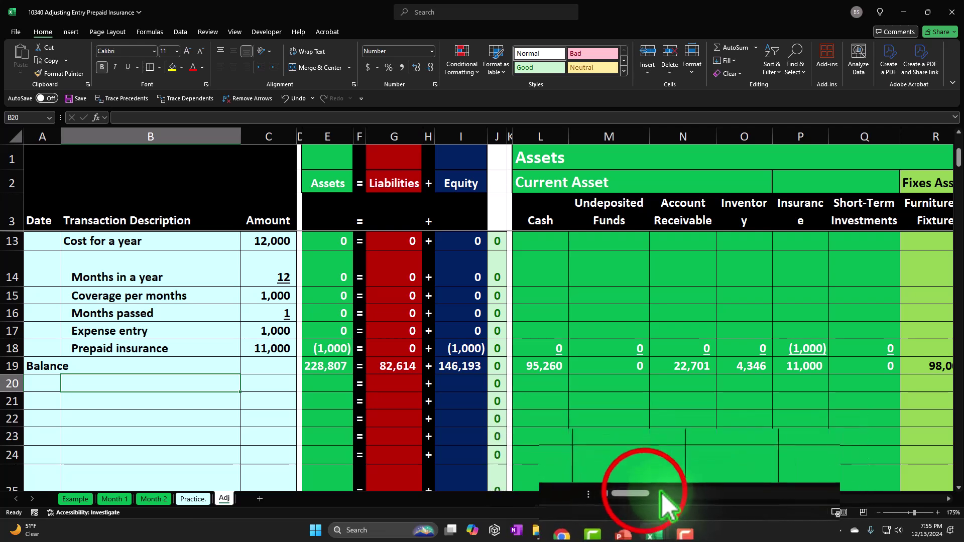
pyautogui.moveTo(647, 498); pyautogui.dragTo(730, 494)
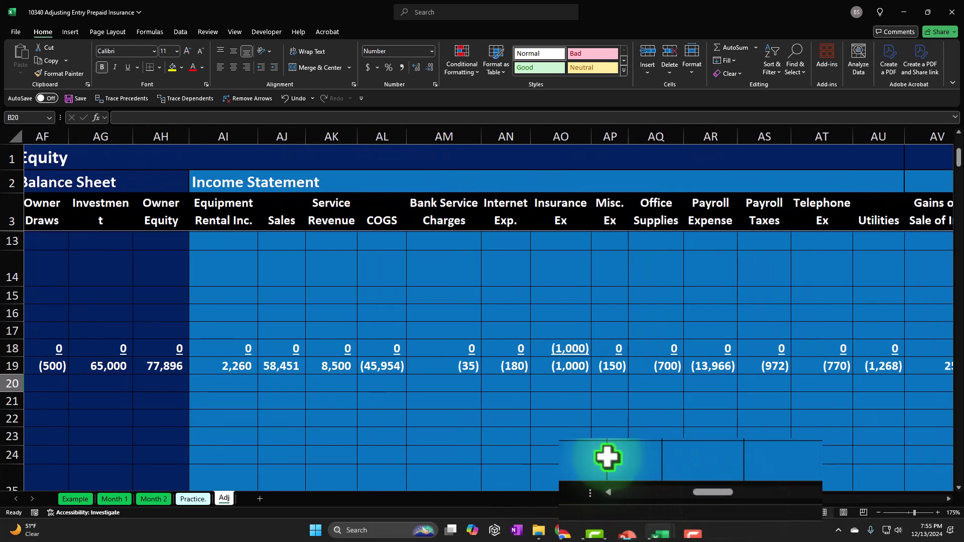
pyautogui.moveTo(233, 366); pyautogui.dragTo(913, 368)
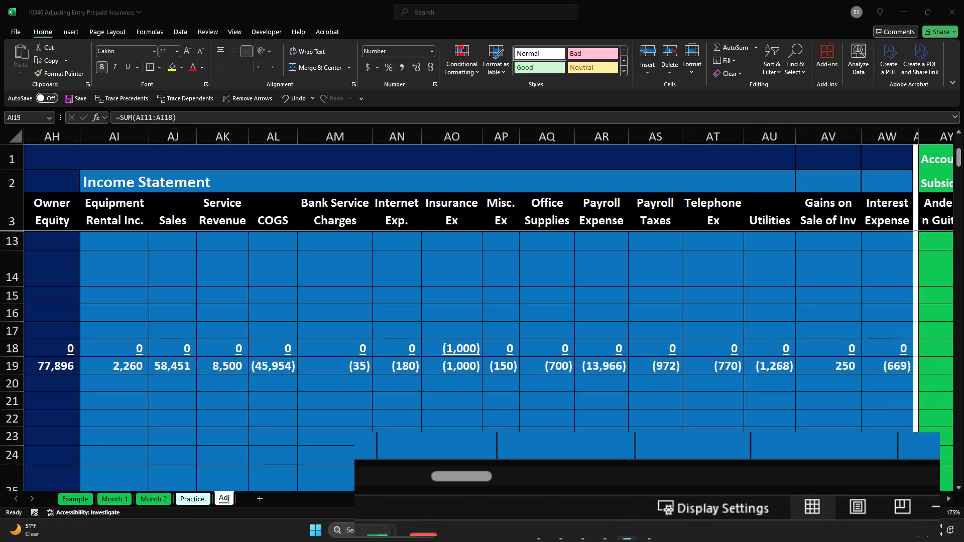
pyautogui.click(710, 411)
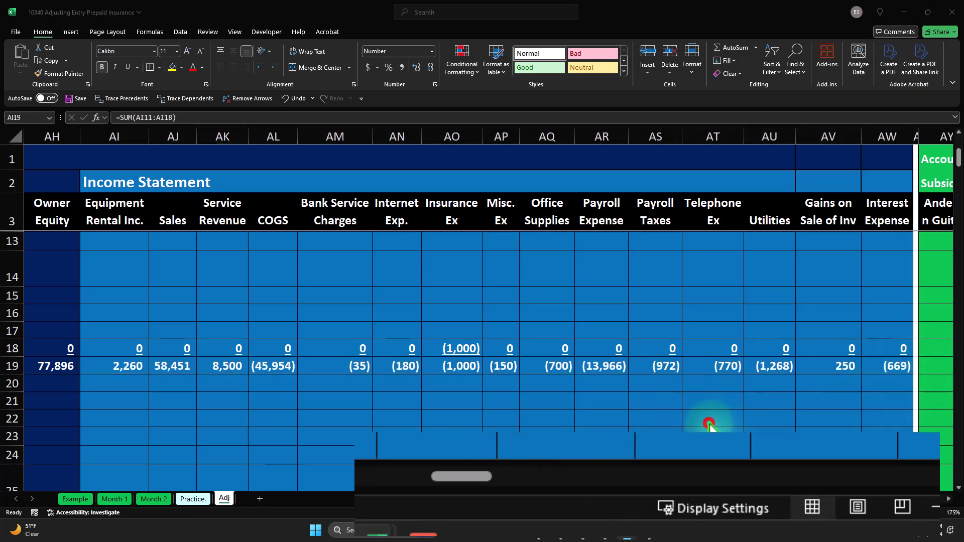